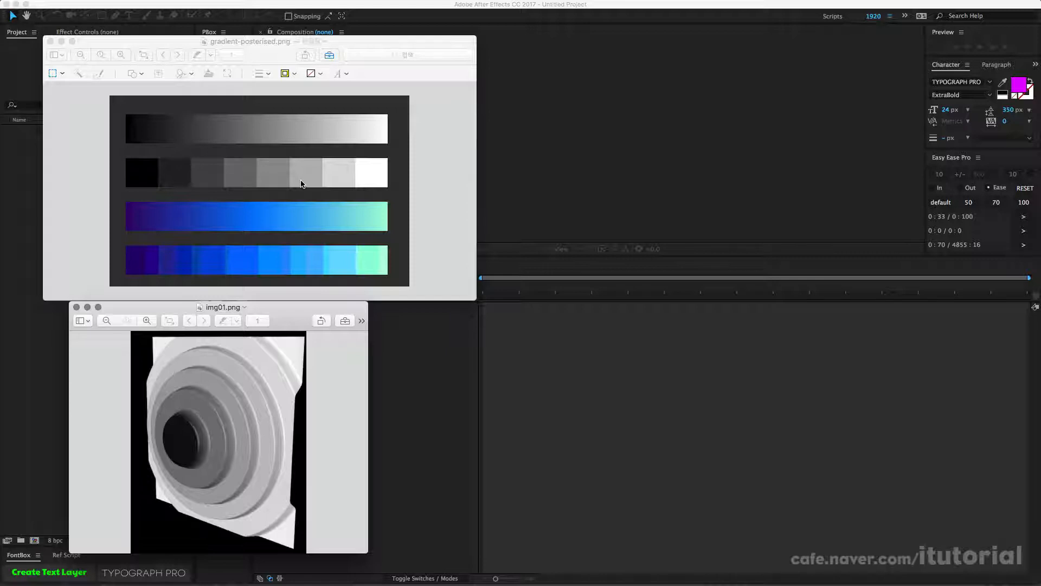
# Examine the gradient-posterised.png and img01.png reference images side by side
pyautogui.moveTo(292, 310); pyautogui.dragTo(359, 178)
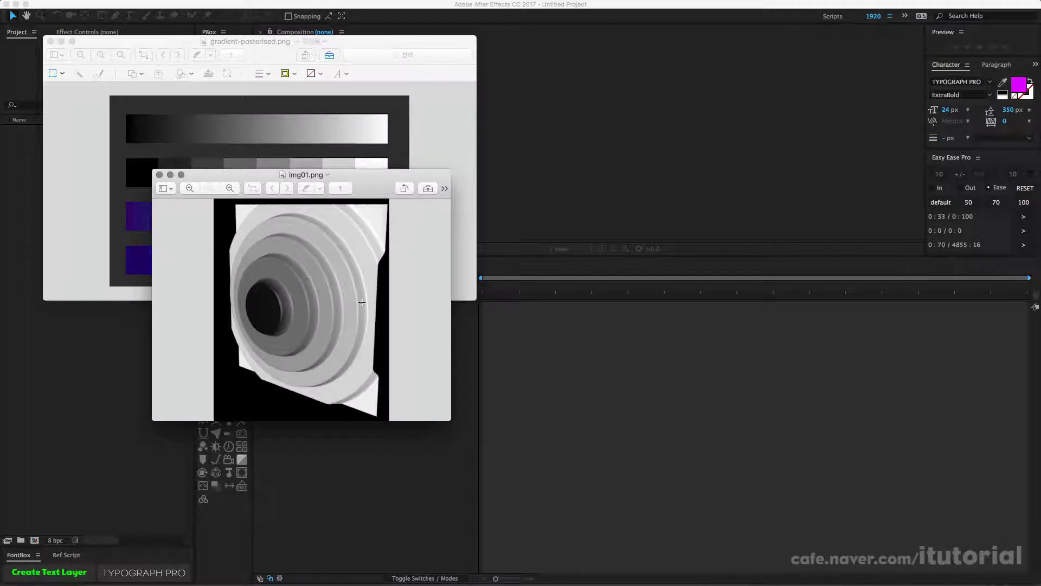
pyautogui.moveTo(365, 175); pyautogui.dragTo(258, 308)
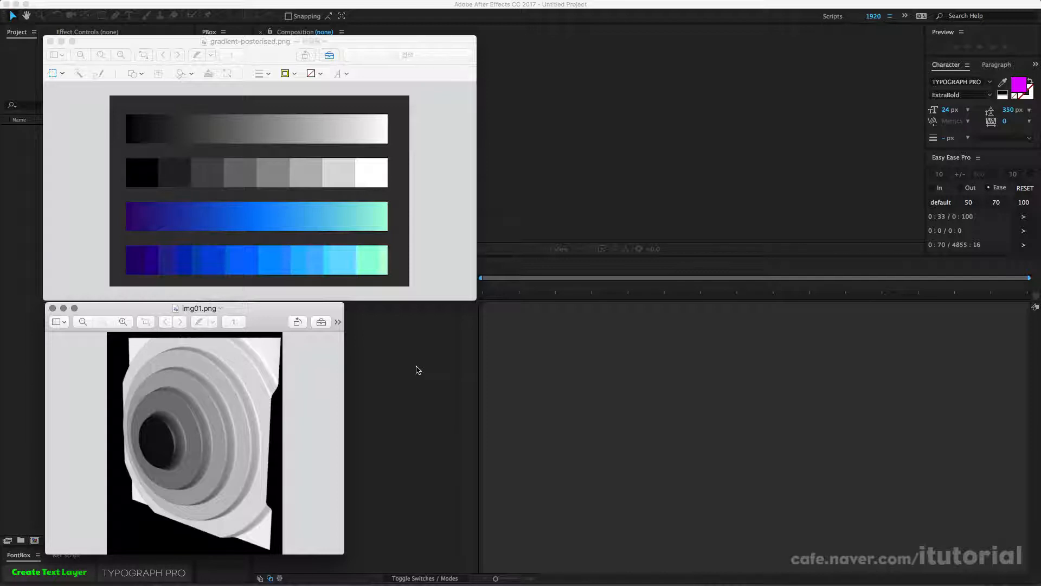
pyautogui.moveTo(268, 59); pyautogui.dragTo(545, 59)
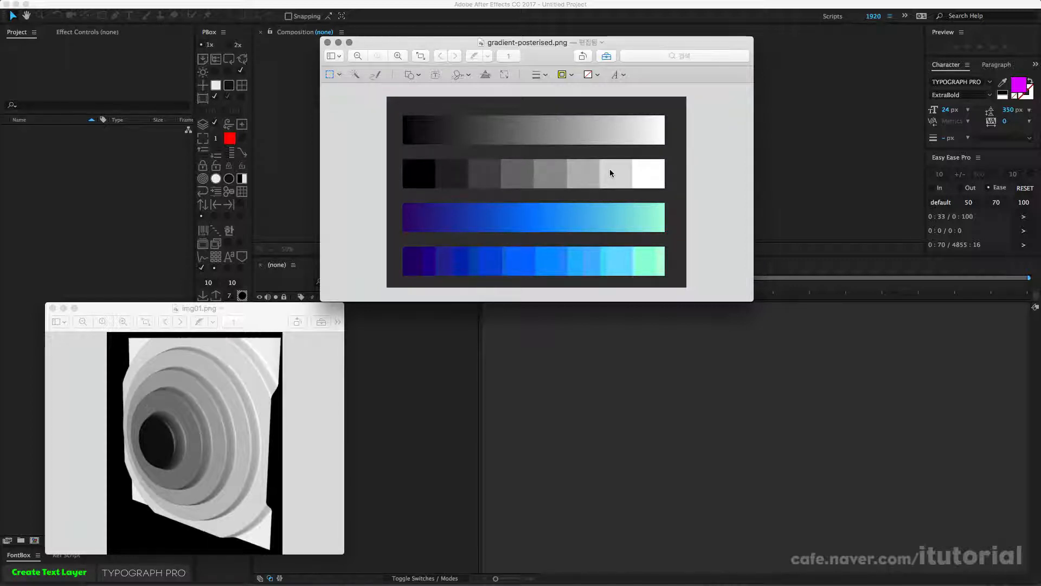
pyautogui.moveTo(527, 49); pyautogui.dragTo(546, 50)
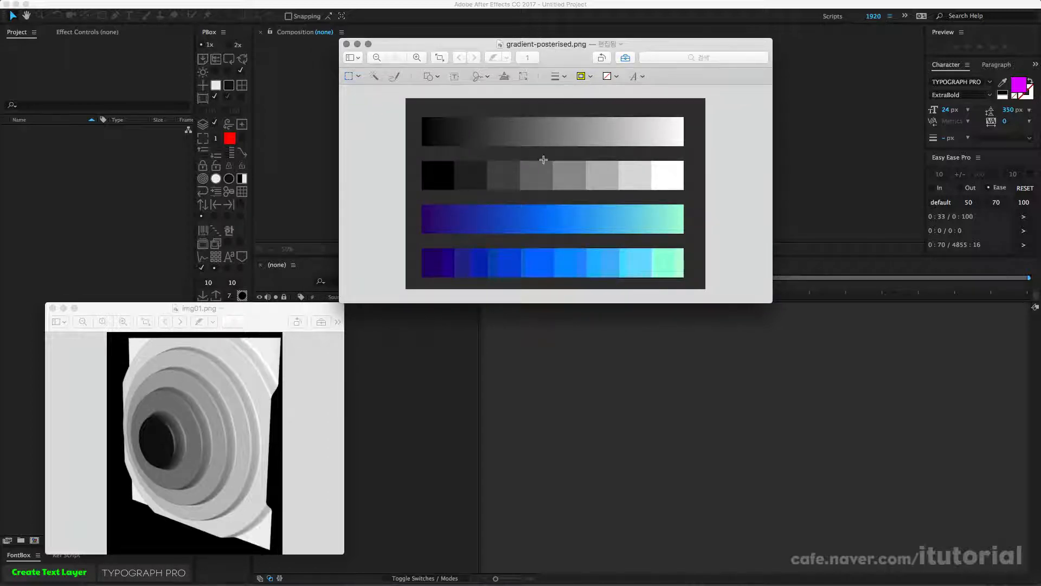
# Switch to After Effects and create a 600 × 80 px composition, Comp 1, containing a black solid
pyautogui.click(116, 199)
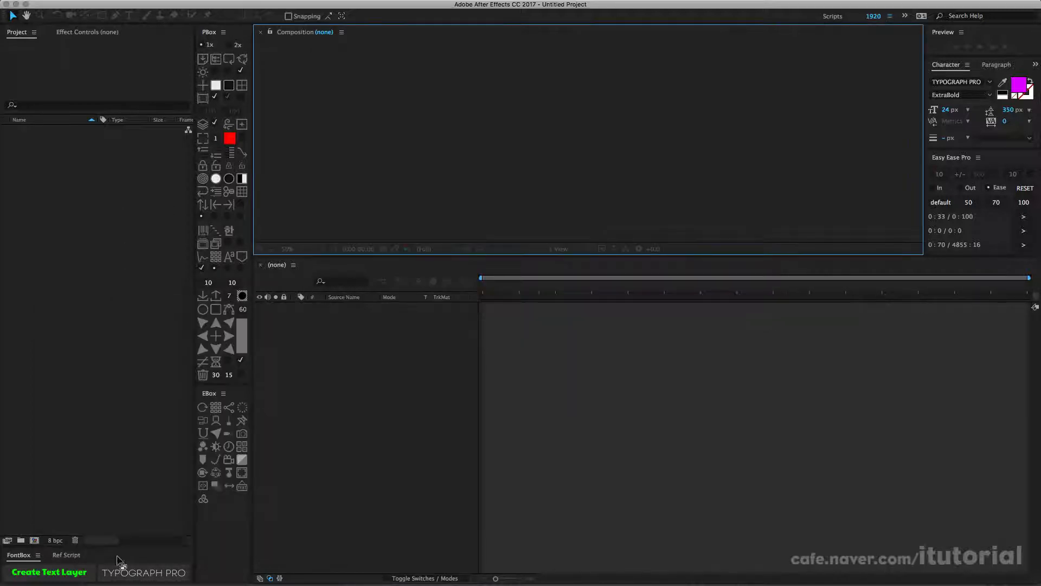
pyautogui.press('super+n')
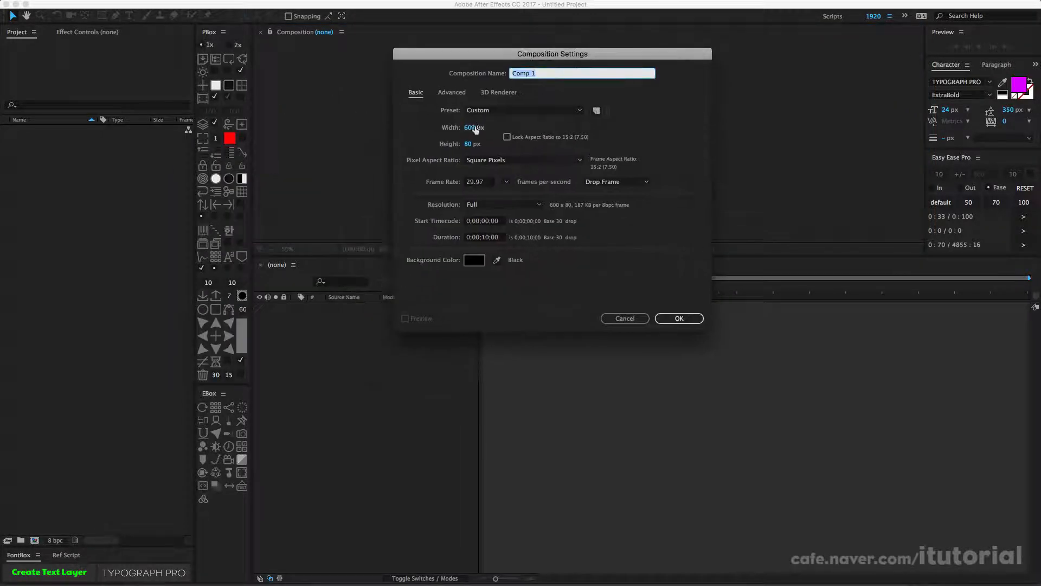
pyautogui.click(681, 318)
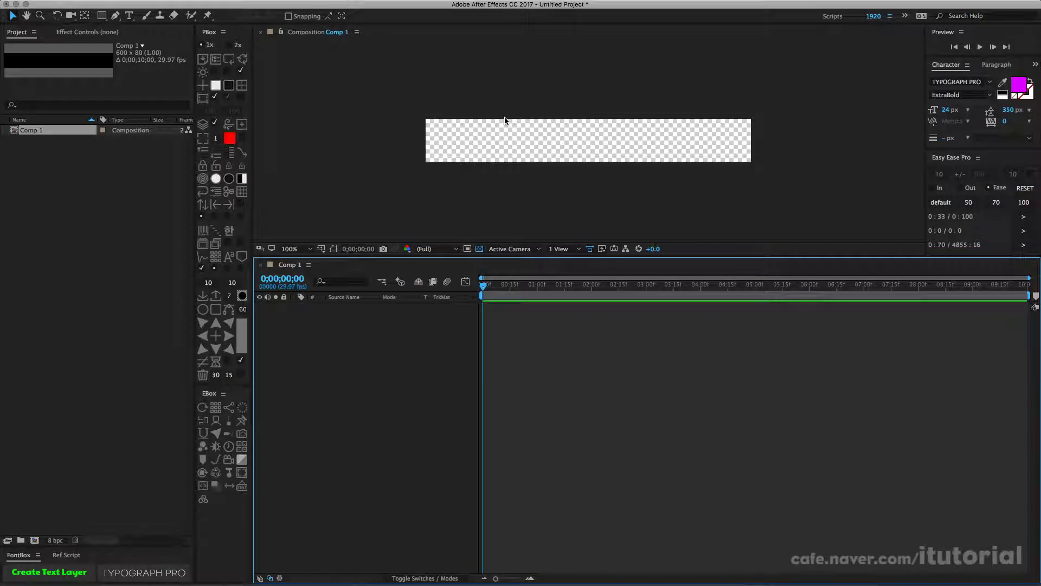
pyautogui.click(229, 86)
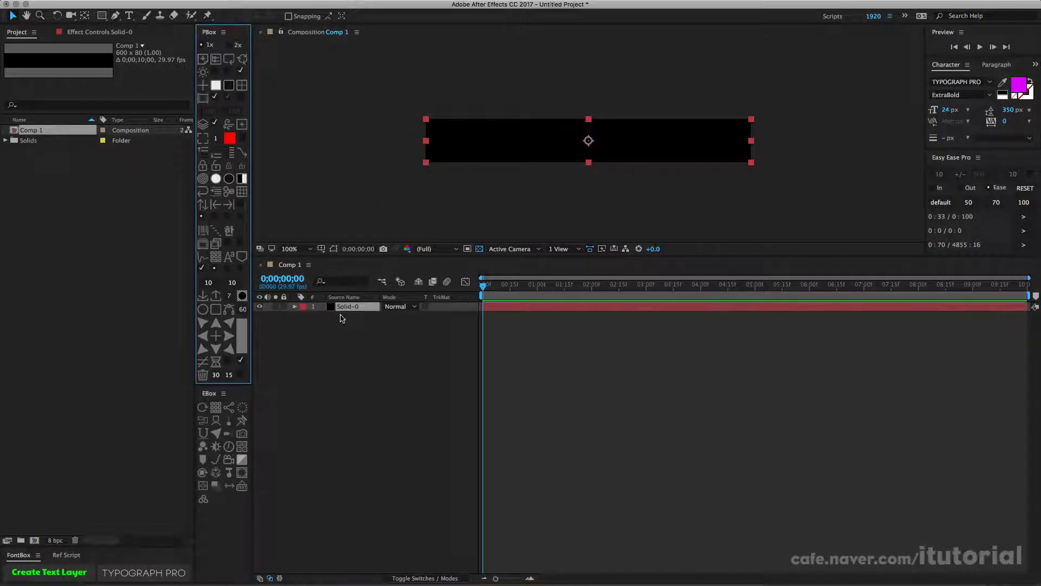
# Apply Gradient Ramp to the black solid and run it horizontally from 0, 40 to 600, 40
pyautogui.hotkey('ctrl', 'space')
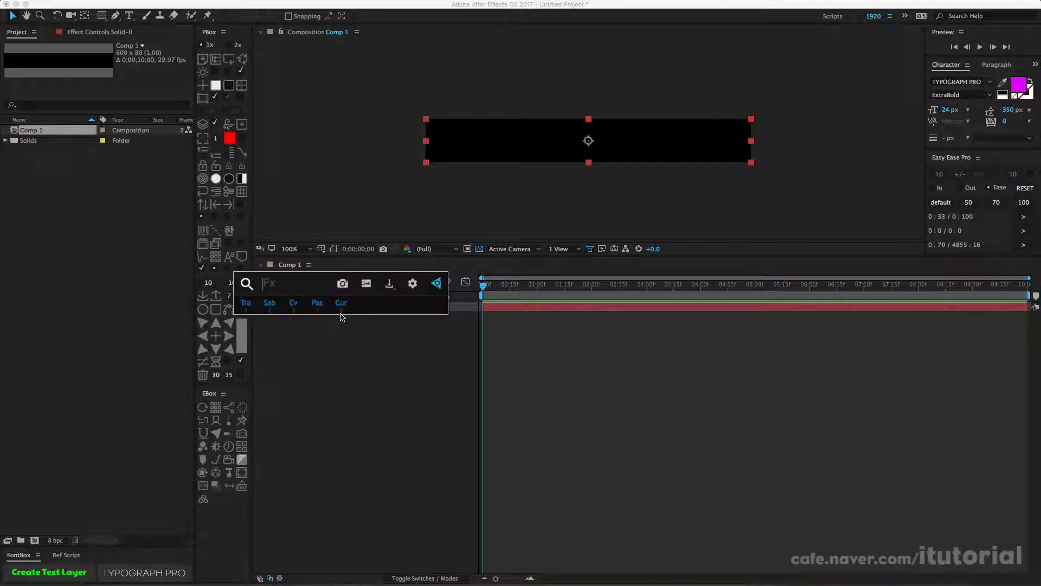
pyautogui.write('ramp')
pyautogui.press('Return')
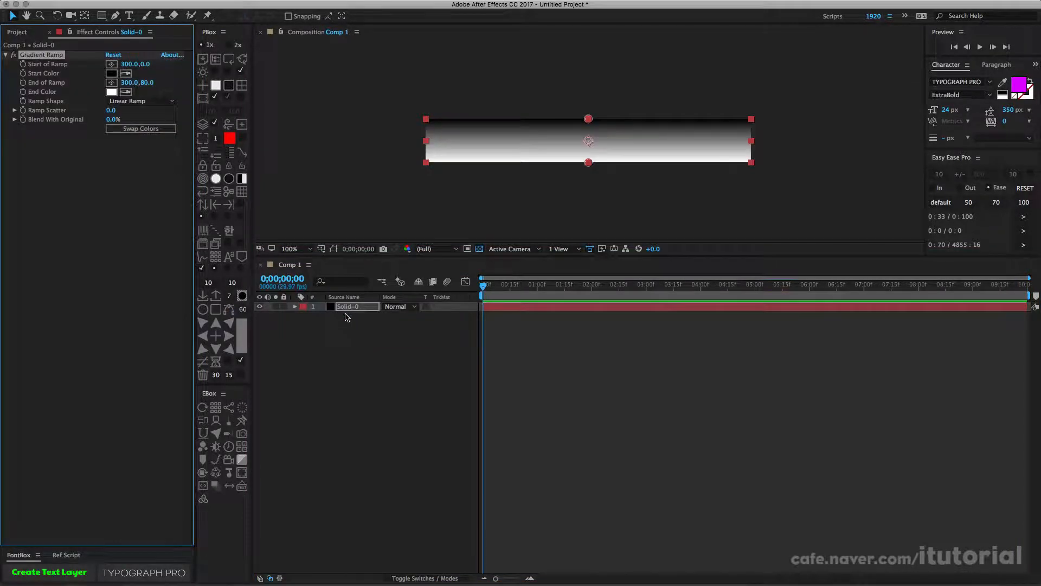
pyautogui.moveTo(588, 119); pyautogui.dragTo(426, 143)
pyautogui.moveTo(588, 162); pyautogui.dragTo(751, 140)
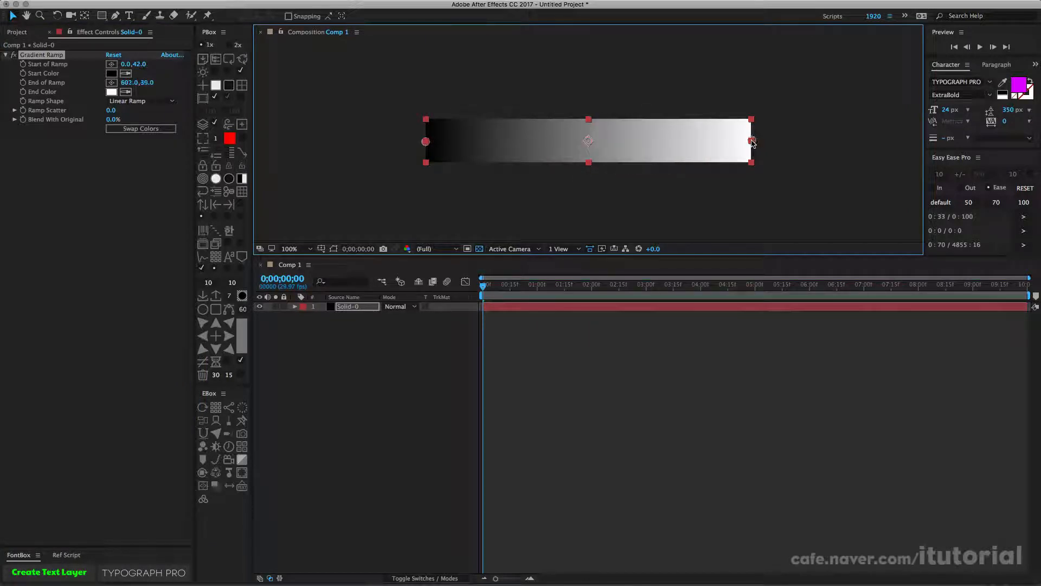
pyautogui.click(141, 64)
pyautogui.write('40')
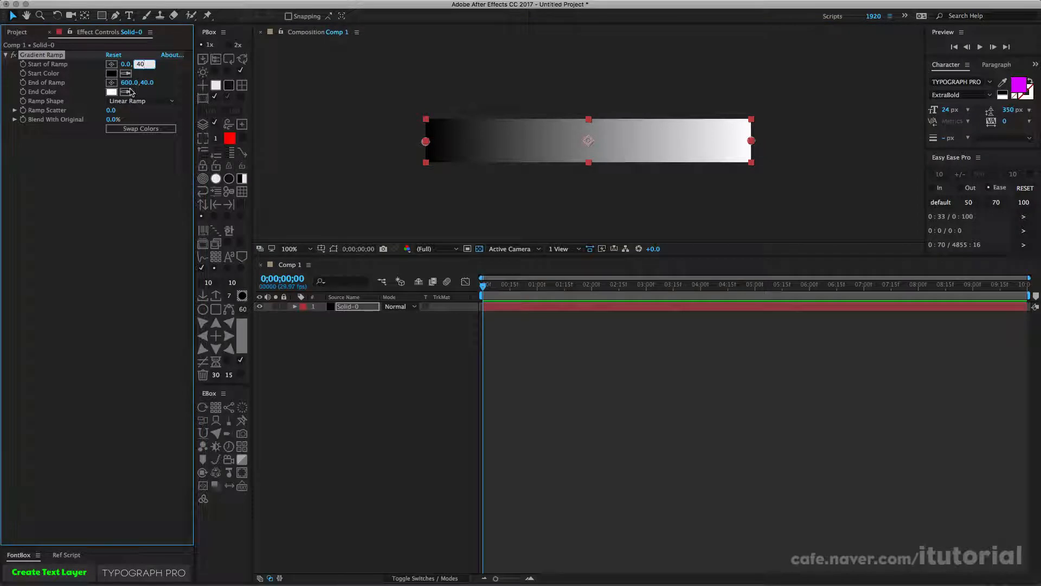
pyautogui.click(160, 77)
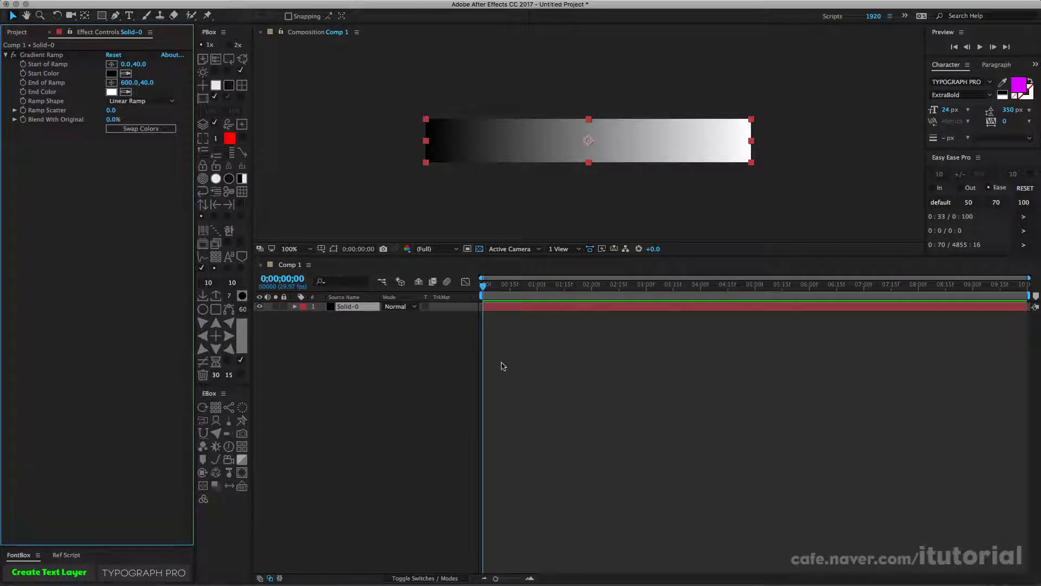
# Apply the Posterize effect to the gradient solid and set its Level to 8
pyautogui.click(347, 325)
pyautogui.click(347, 308)
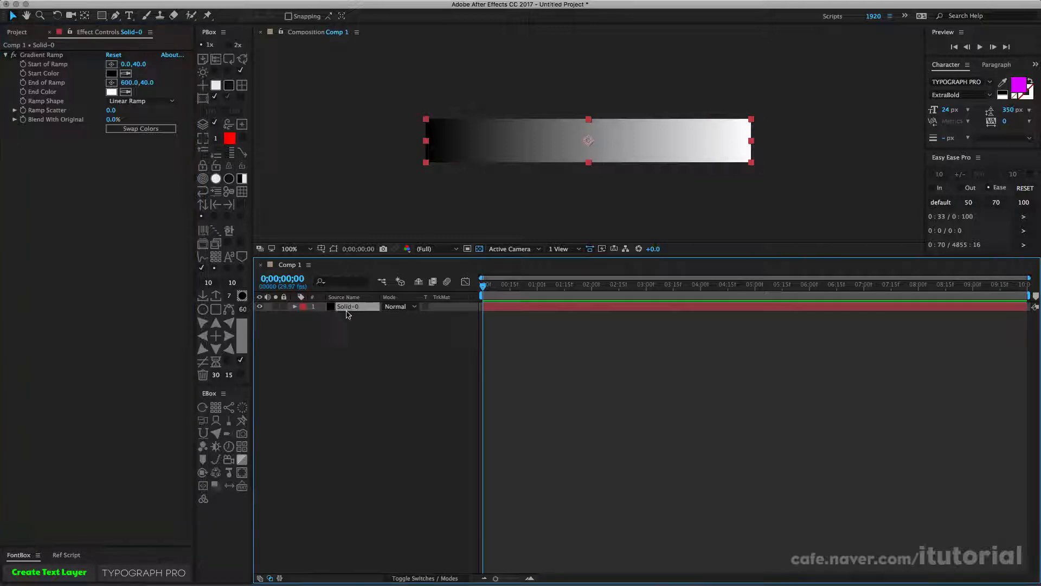
pyautogui.hotkey('ctrl', 'space')
pyautogui.write('pos')
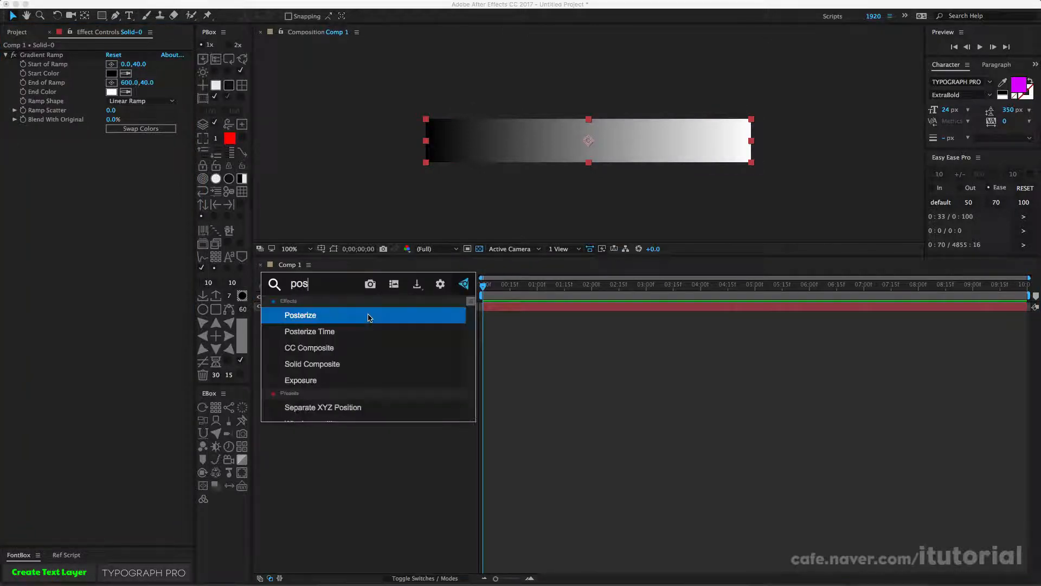
pyautogui.click(369, 316)
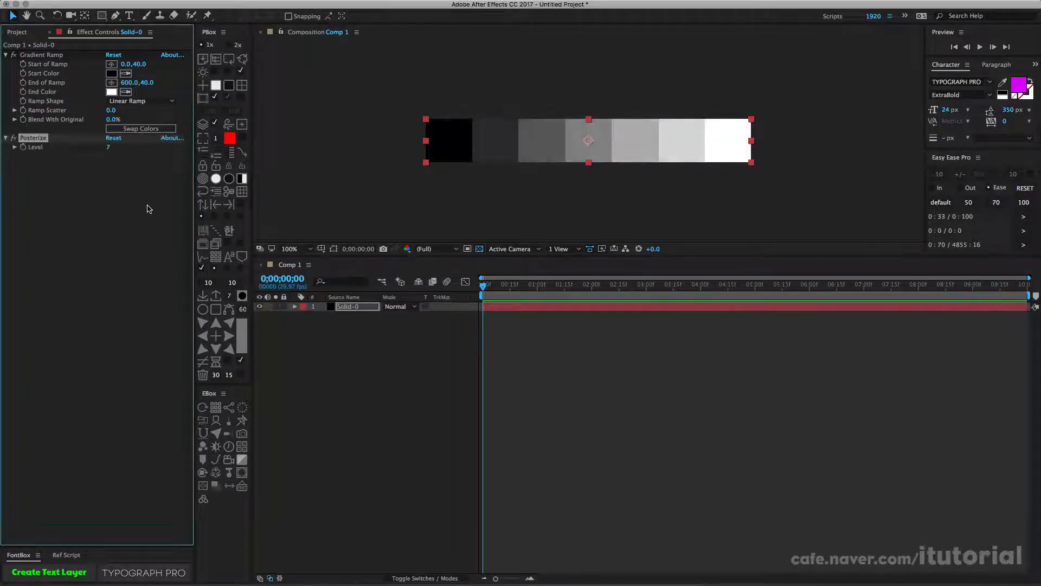
pyautogui.click(108, 147)
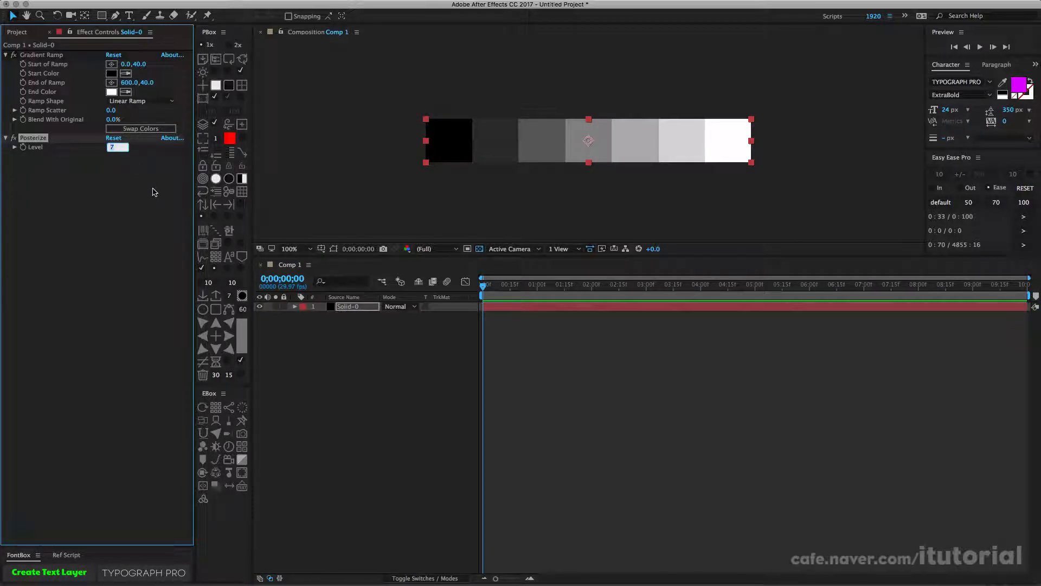
pyautogui.write('8')
pyautogui.press('Return')
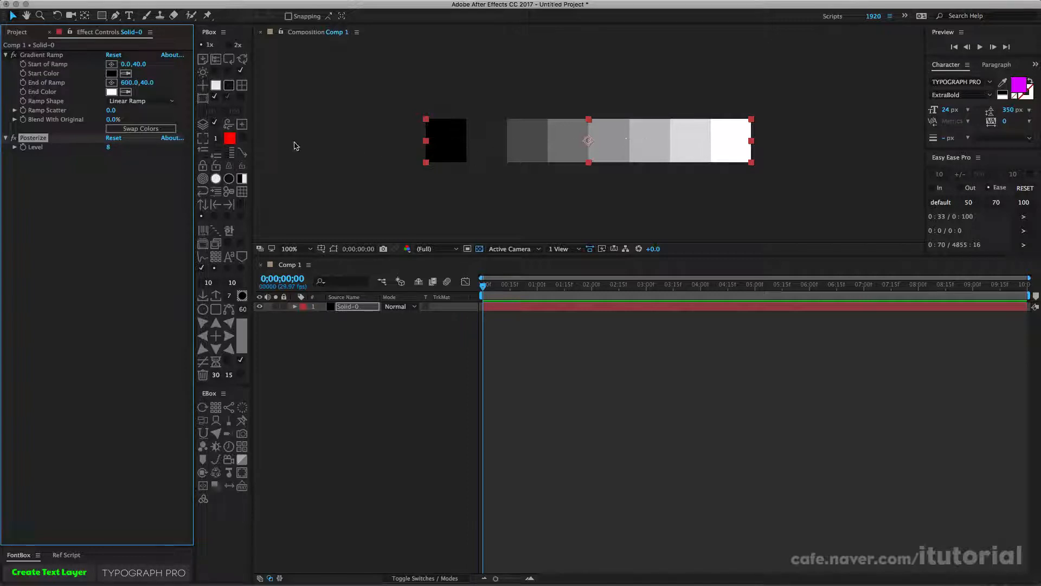
# Set the Gradient Ramp's start color to light red, E16969
pyautogui.click(110, 92)
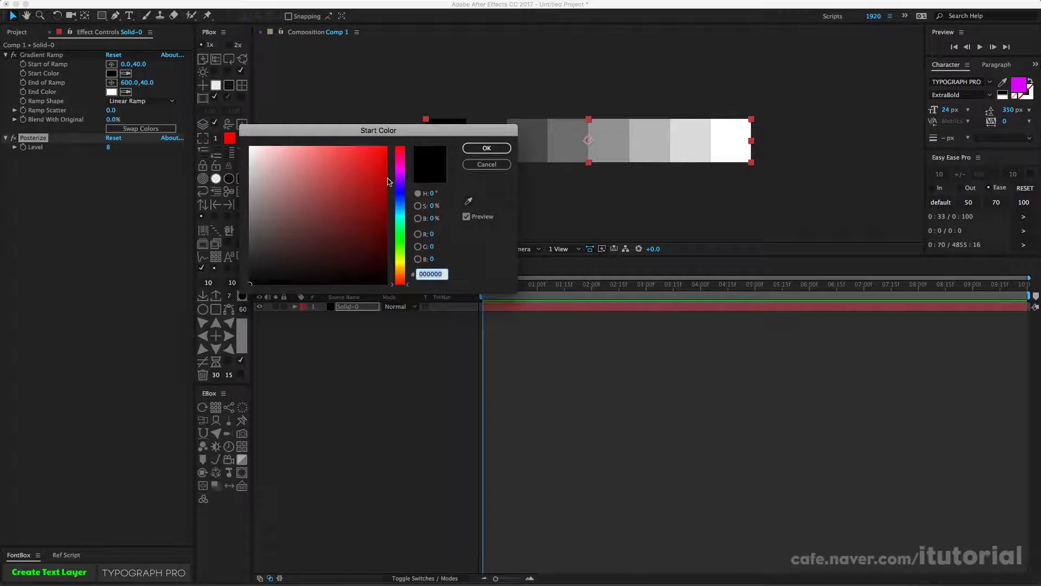
pyautogui.click(315, 167)
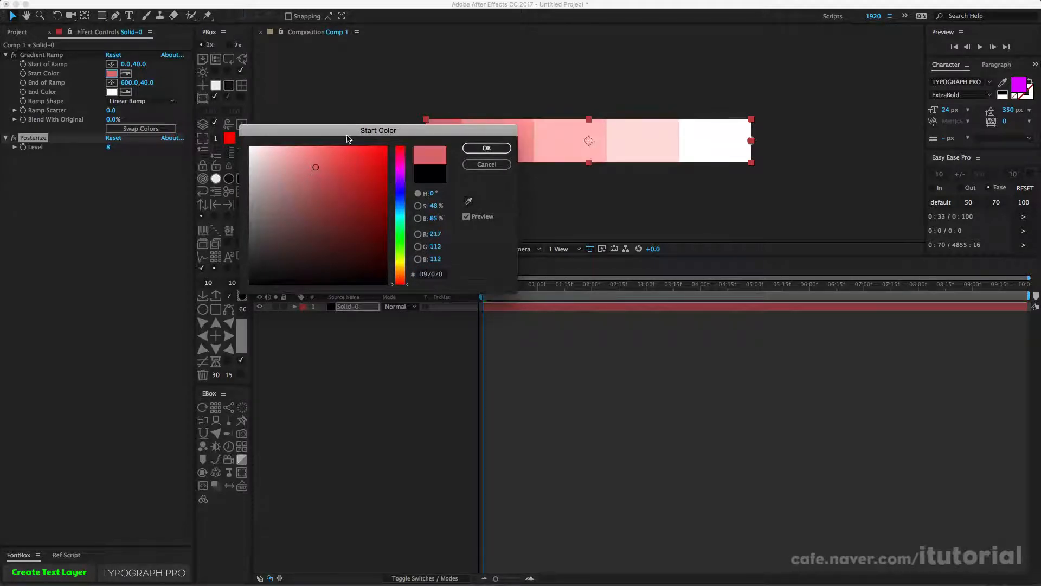
pyautogui.moveTo(347, 133)
pyautogui.mouseDown()
pyautogui.moveTo(197, 204)
pyautogui.moveTo(130, 213)
pyautogui.mouseUp()
pyautogui.moveTo(135, 256); pyautogui.dragTo(138, 248)
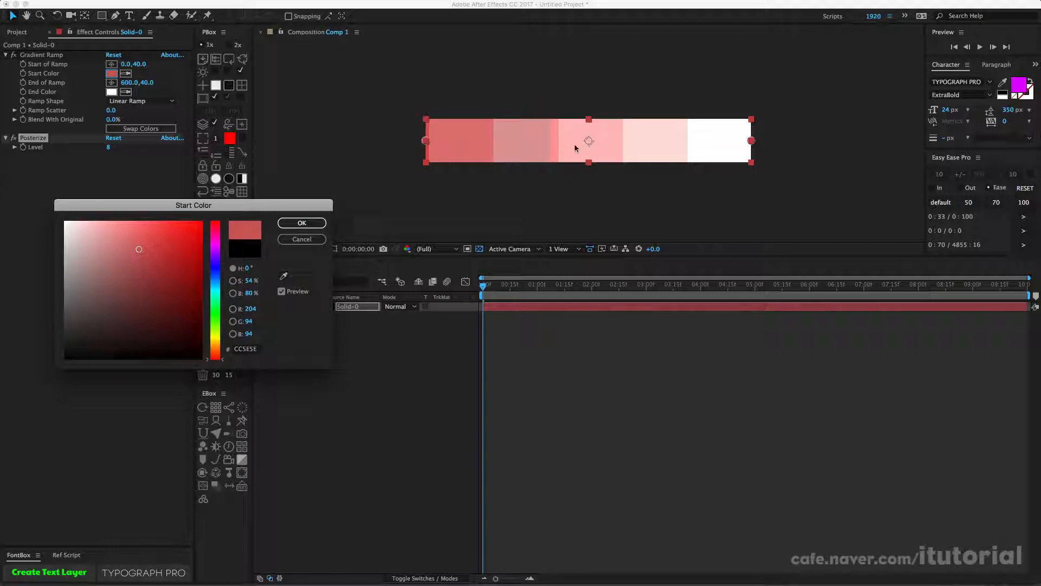
pyautogui.click(138, 238)
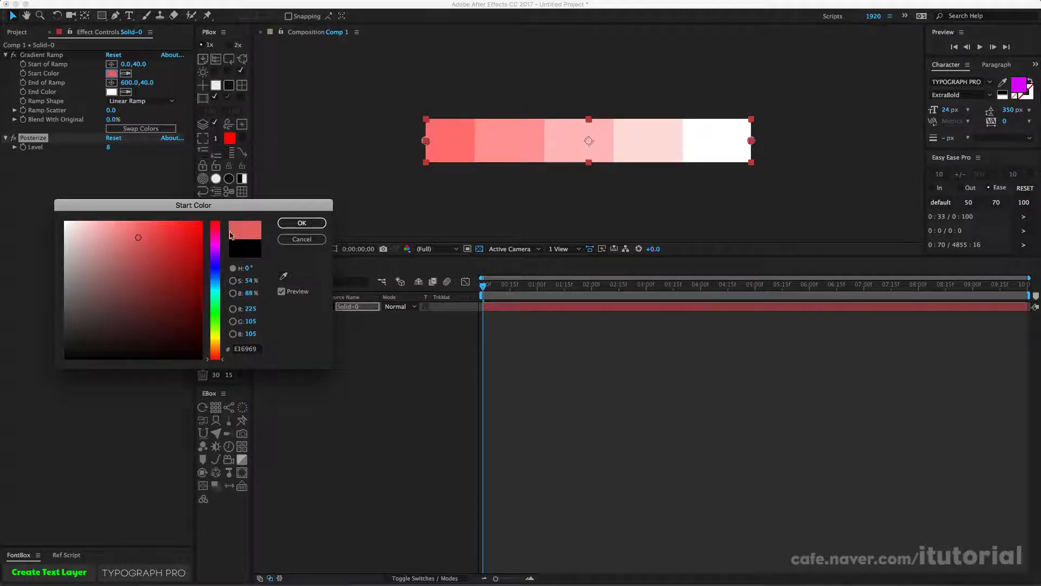
pyautogui.click(302, 223)
# Set the Gradient Ramp's end color to deep blue, 2445AC
pyautogui.click(112, 92)
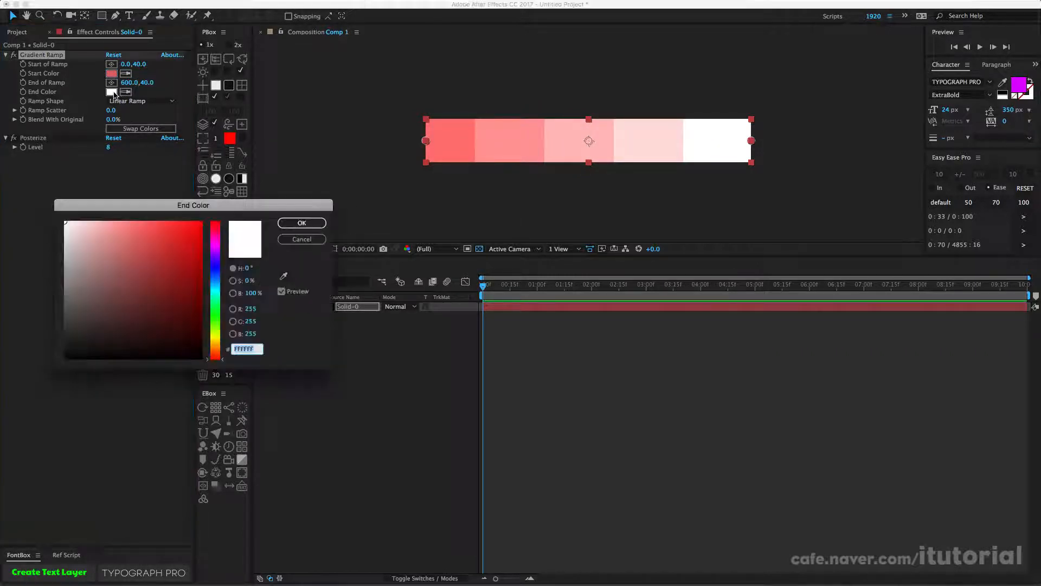
pyautogui.click(215, 273)
pyautogui.click(174, 266)
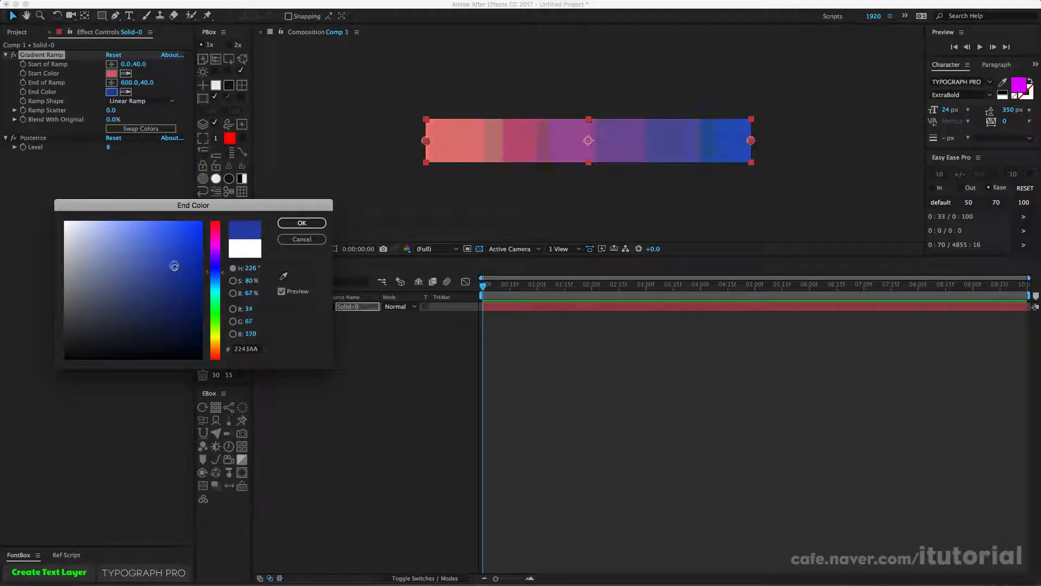
pyautogui.click(301, 223)
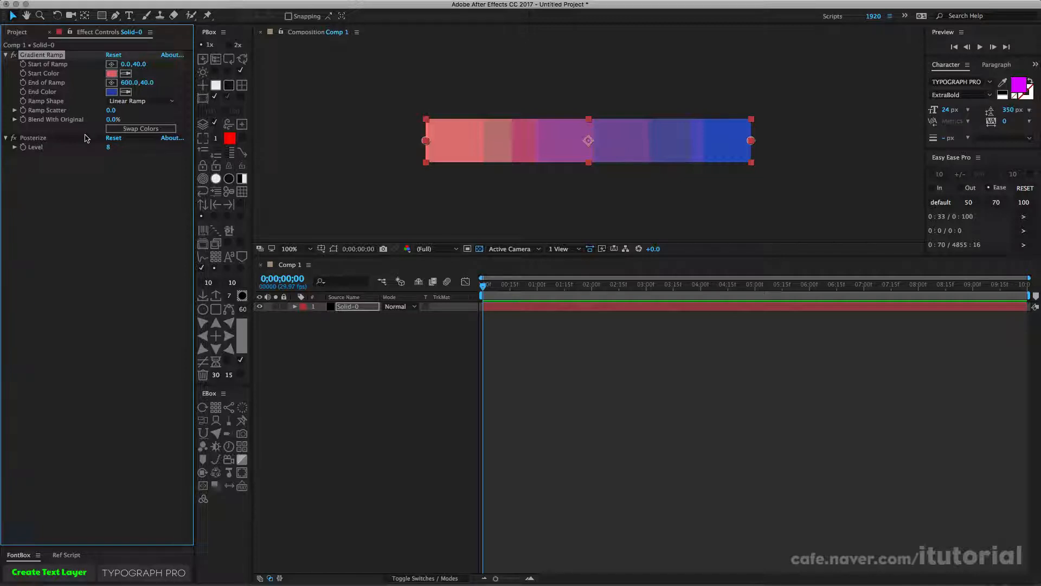
# Set the Gradient Ramp's start color to white, FFFFFF, and its end color to black
pyautogui.click(111, 73)
pyautogui.click(69, 230)
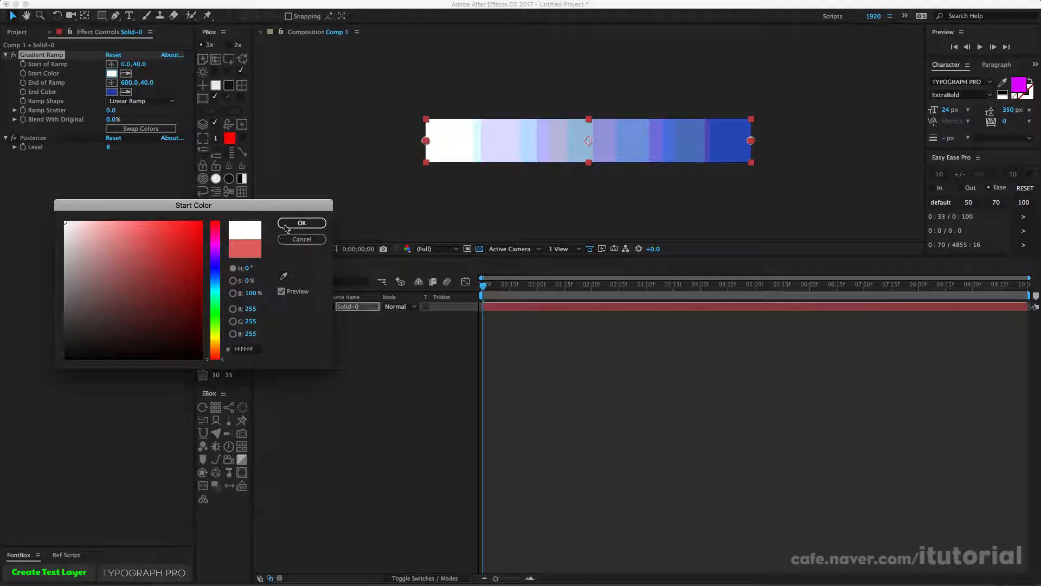
pyautogui.click(302, 223)
pyautogui.click(111, 92)
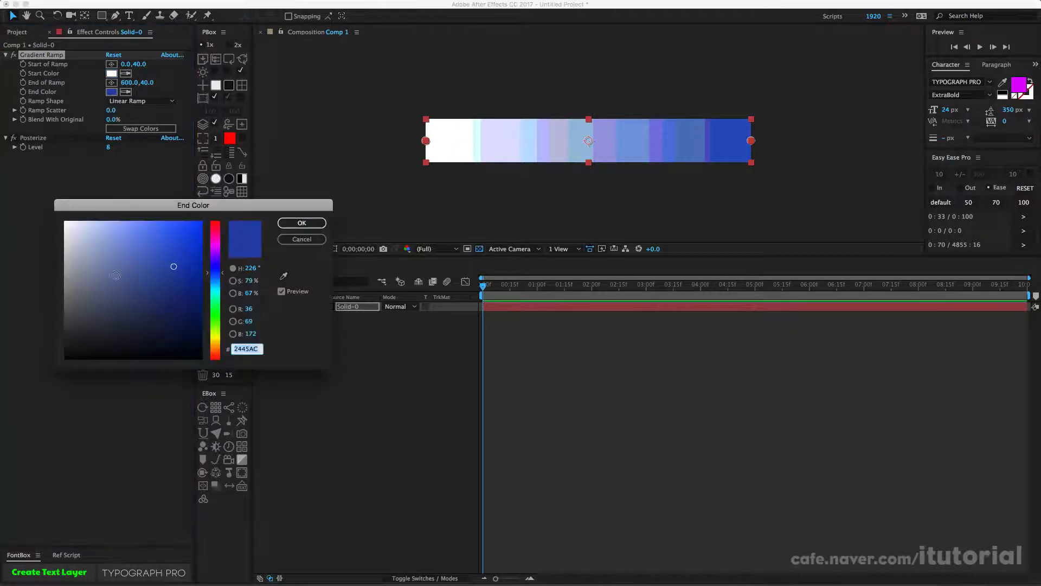
pyautogui.moveTo(87, 326); pyautogui.dragTo(42, 372)
pyautogui.click(301, 223)
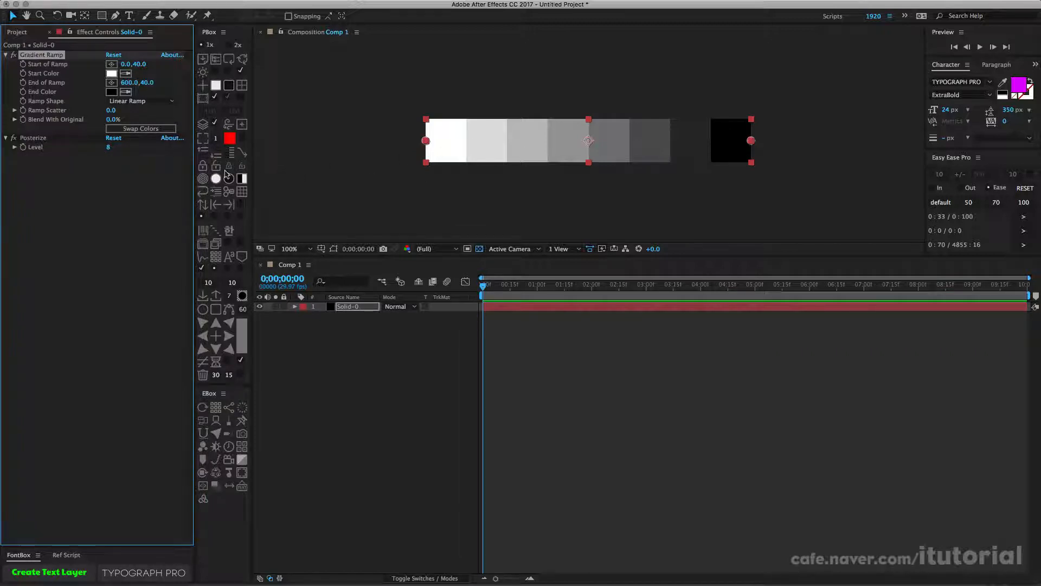
# Collapse the Gradient Ramp and Posterize settings and apply the Tint effect to the solid
pyautogui.click(6, 54)
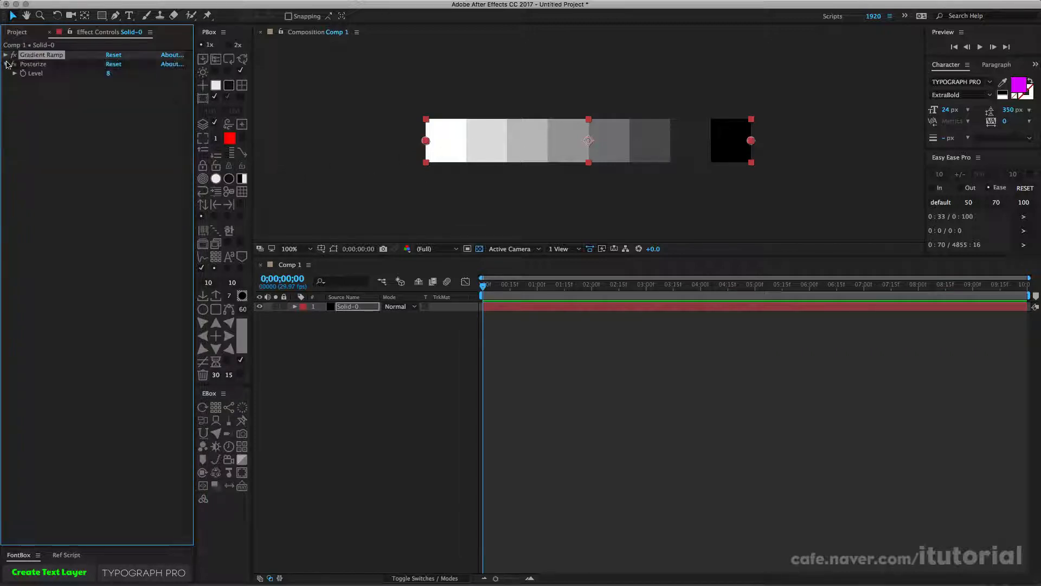
pyautogui.click(6, 64)
pyautogui.click(358, 310)
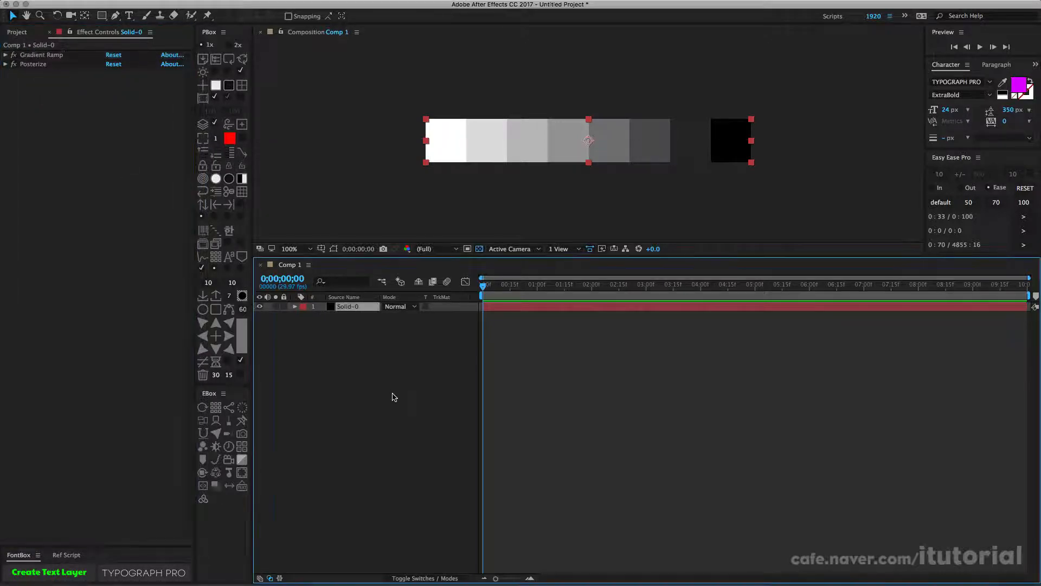
pyautogui.hotkey('ctrl', 'space')
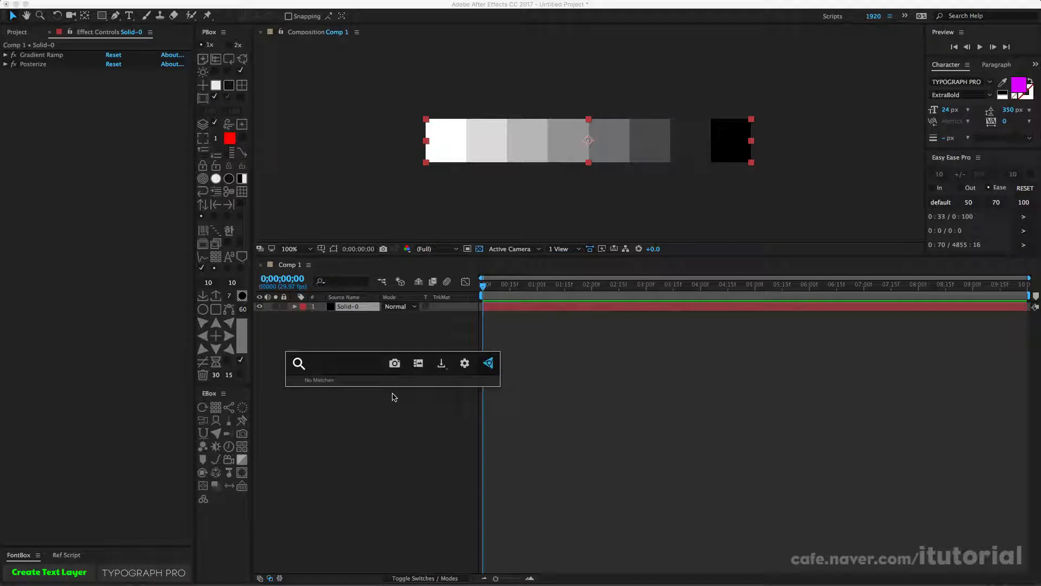
pyautogui.write('tin')
pyautogui.click(387, 370)
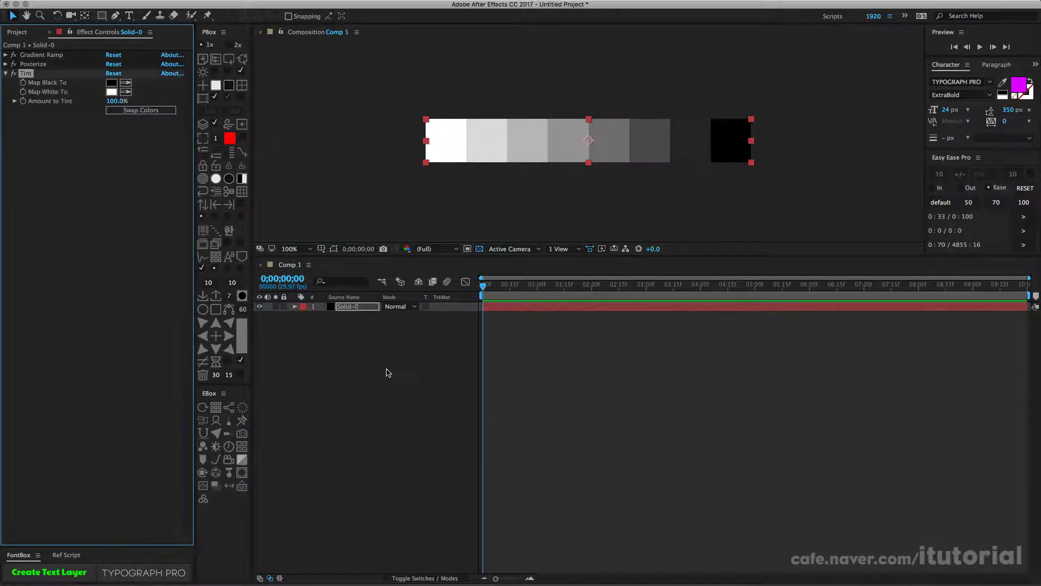
# Set Tint's Map Black To color to a medium blue with a hue of 218°
pyautogui.click(111, 83)
pyautogui.moveTo(221, 208); pyautogui.dragTo(238, 205)
pyautogui.click(232, 272)
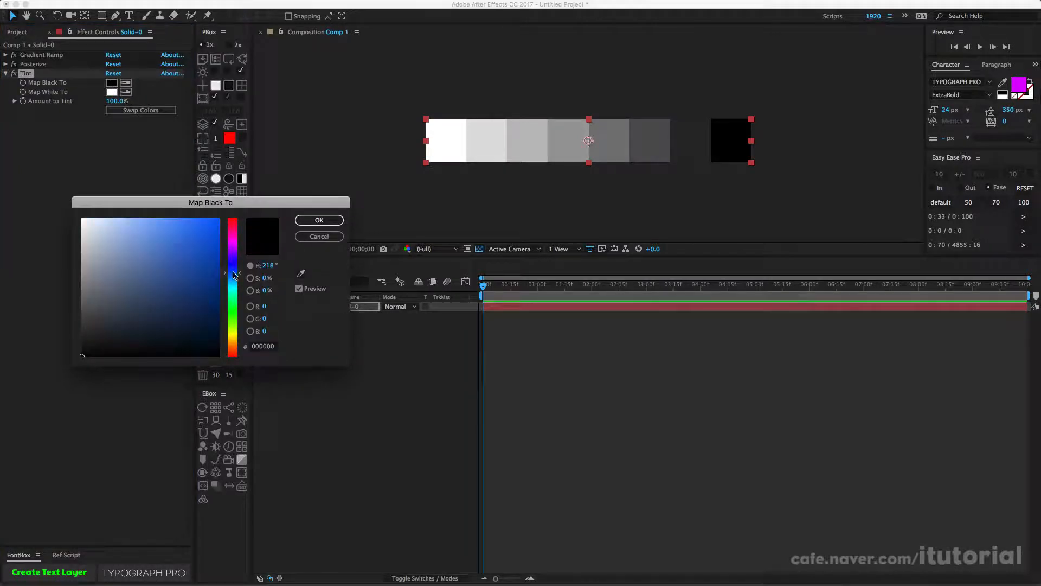
pyautogui.click(187, 251)
pyautogui.click(299, 221)
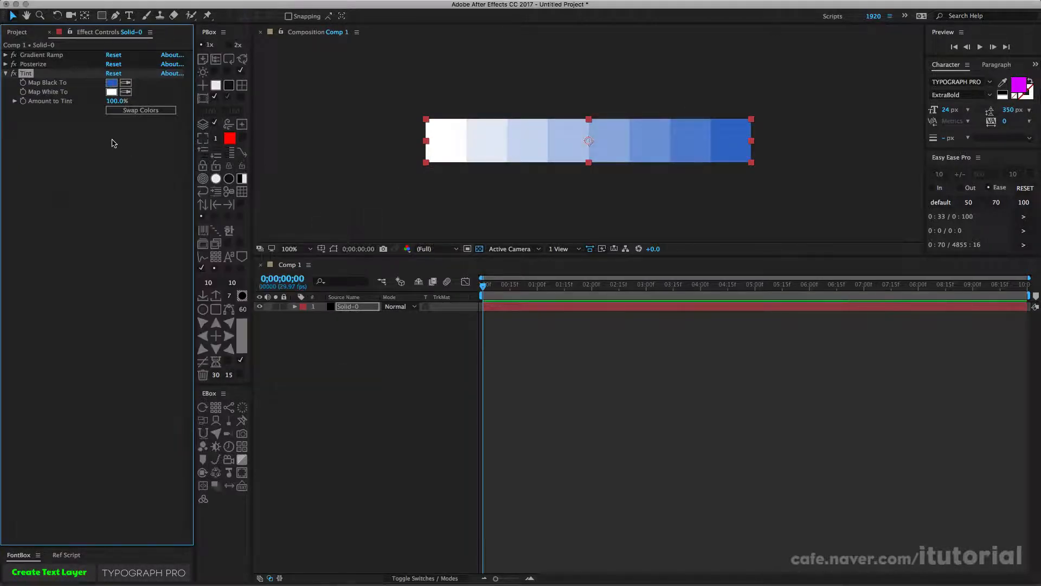
# Set Tint's Map White To color to soft red, D66A6A, and collapse the Tint settings
pyautogui.click(111, 92)
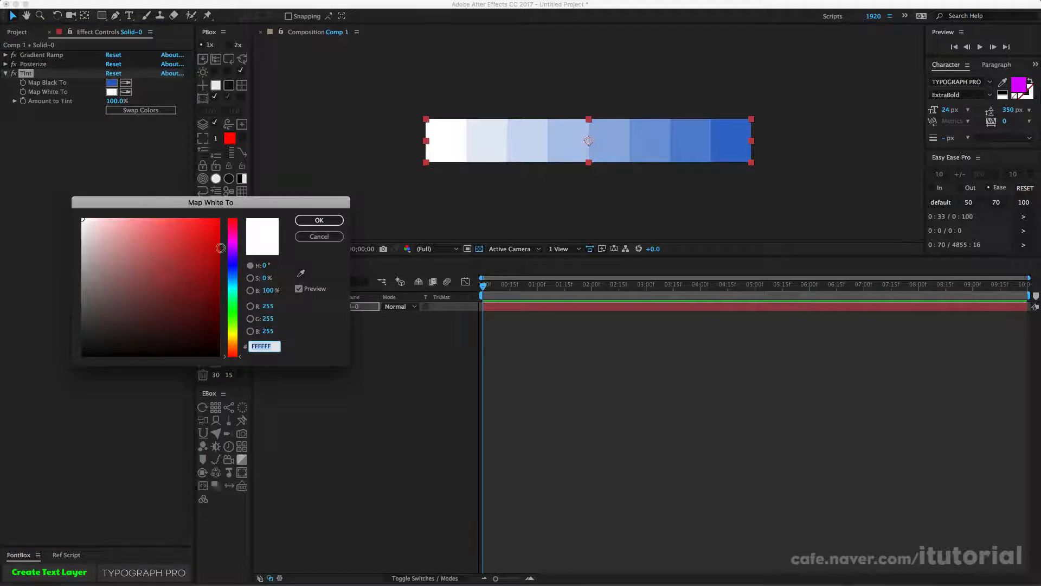
pyautogui.click(152, 240)
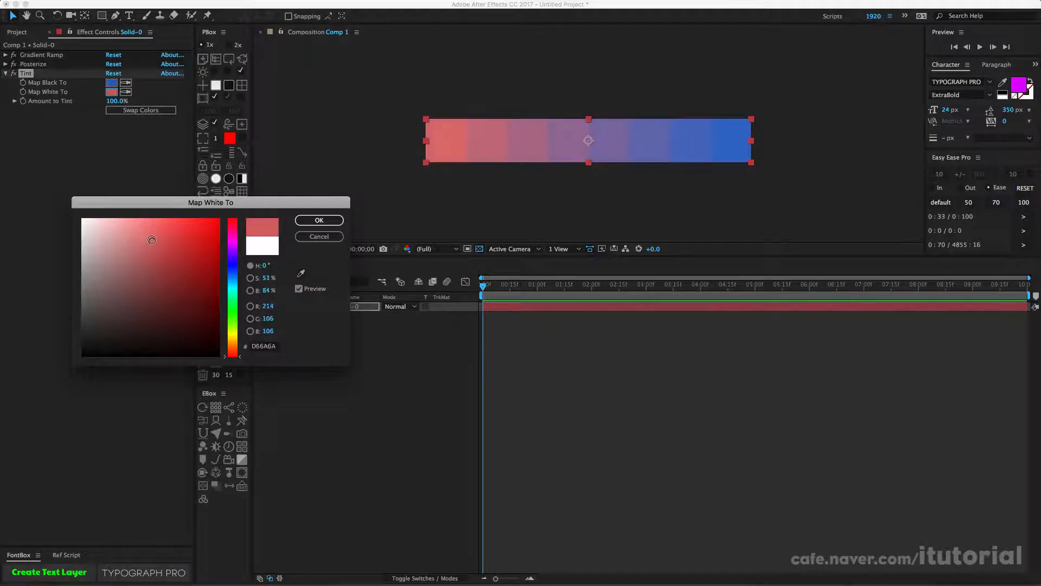
pyautogui.click(306, 221)
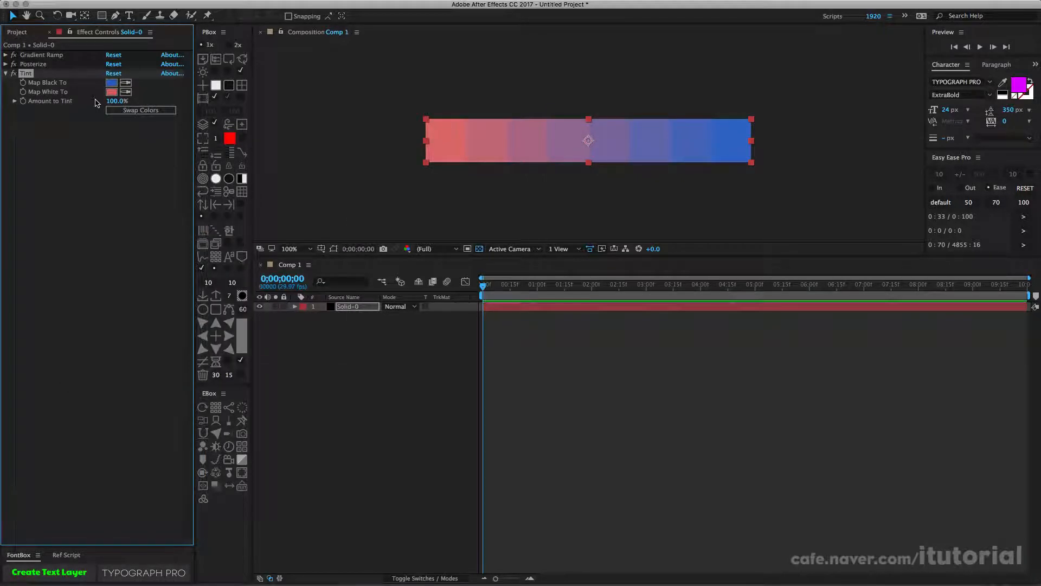
pyautogui.click(6, 73)
pyautogui.click(43, 65)
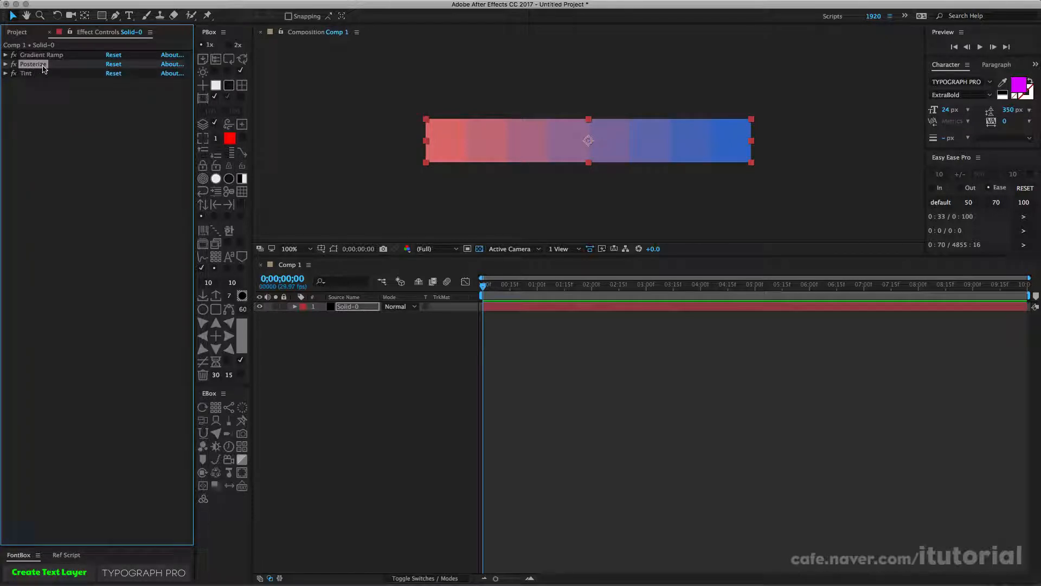
pyautogui.click(25, 73)
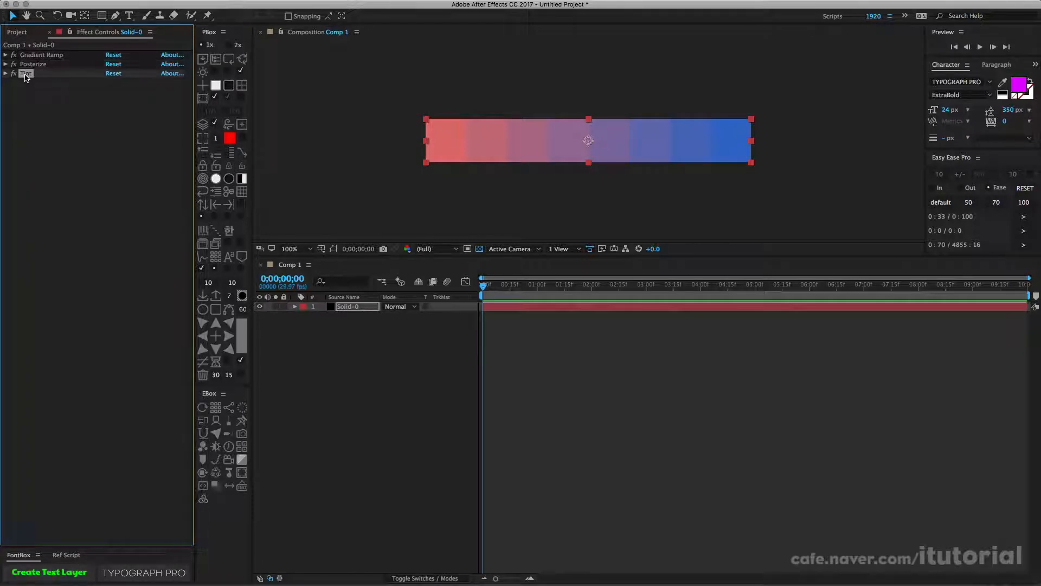
pyautogui.click(6, 73)
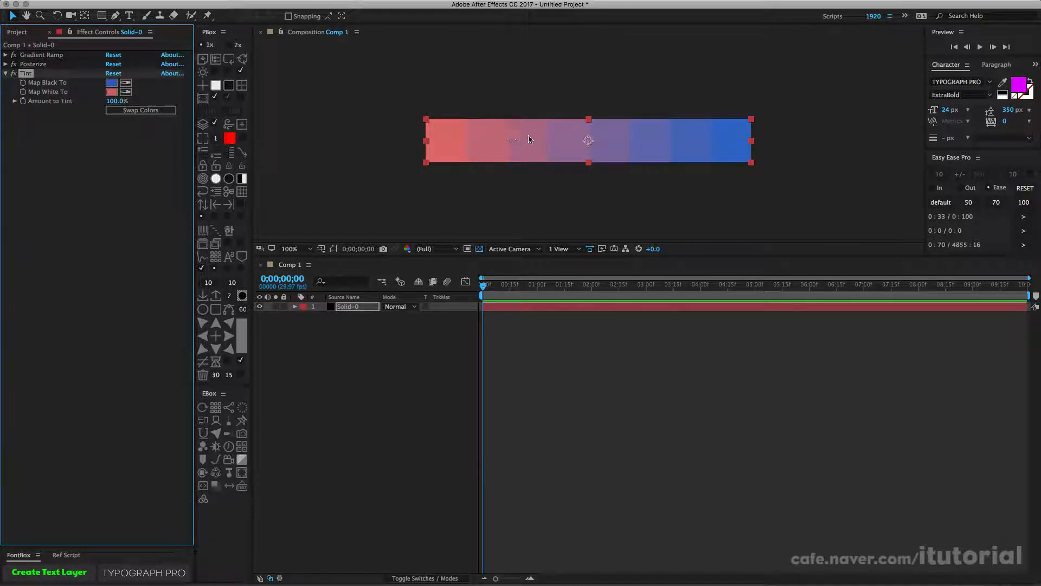
pyautogui.click(6, 74)
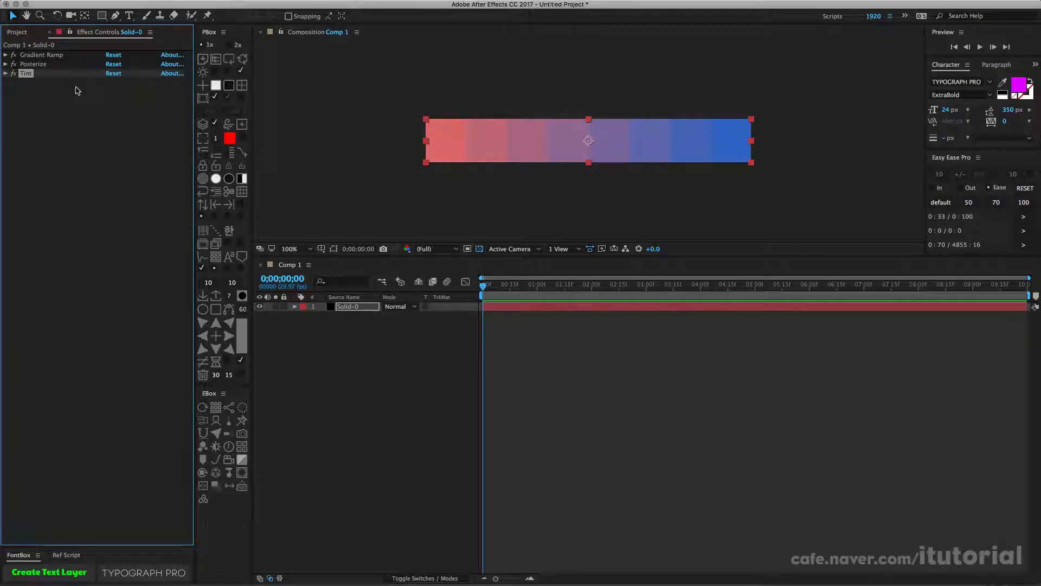
# Switch to Cinema 4D and create a Plane object in the empty scene
pyautogui.press('super+Tab')
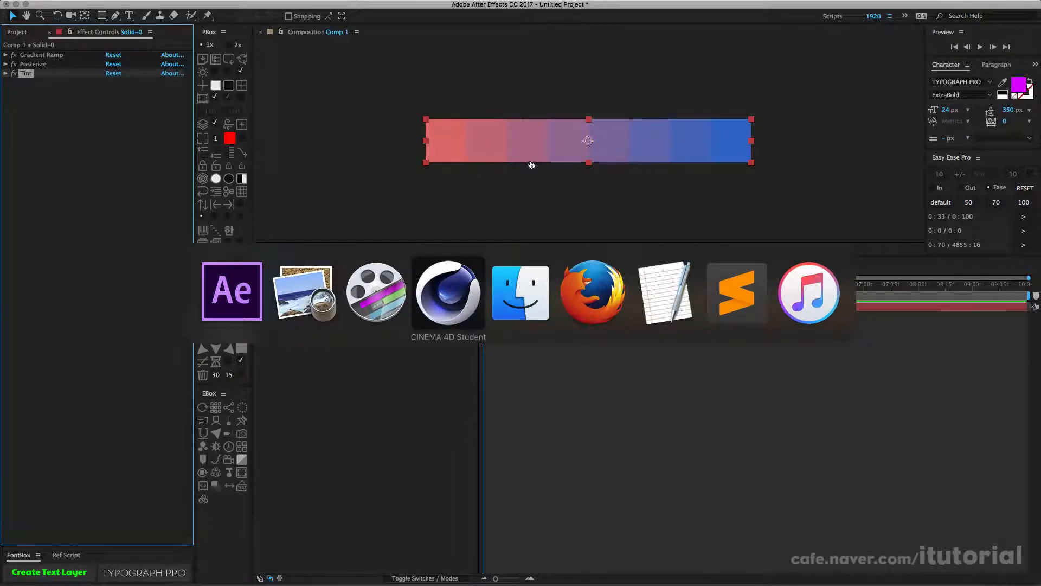
pyautogui.click(457, 287)
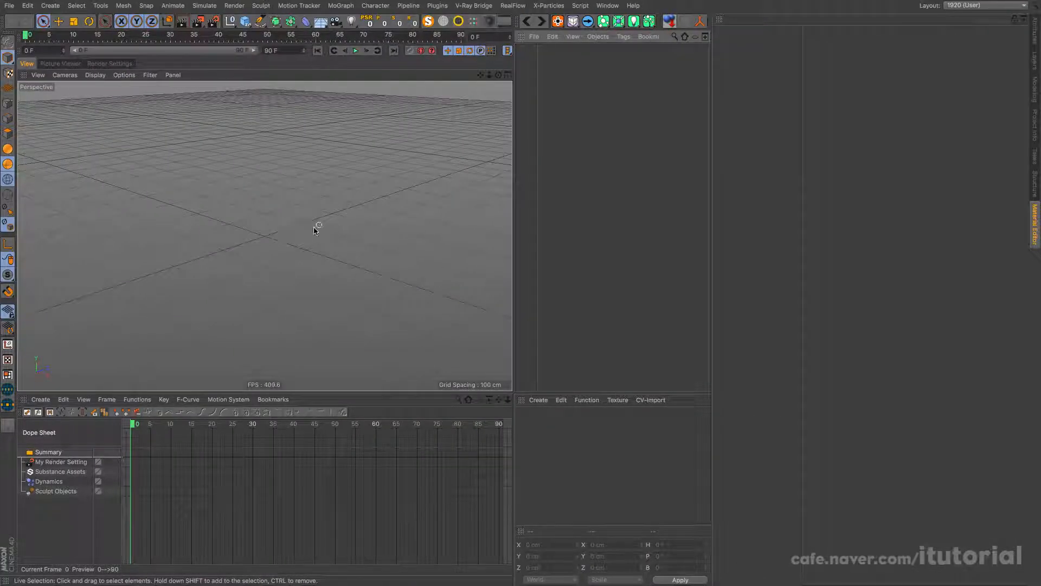
pyautogui.click(245, 21)
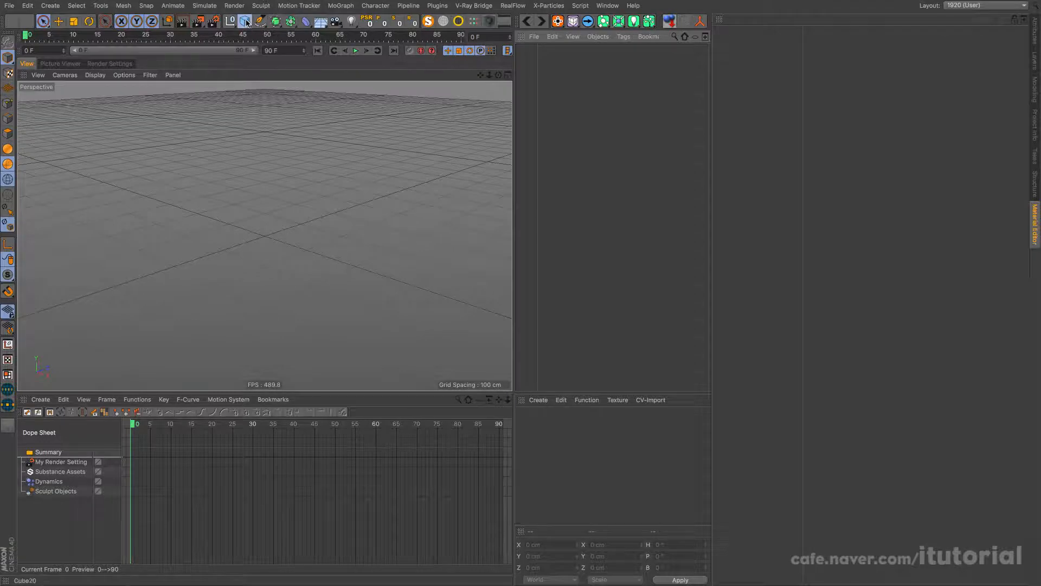
pyautogui.click(462, 56)
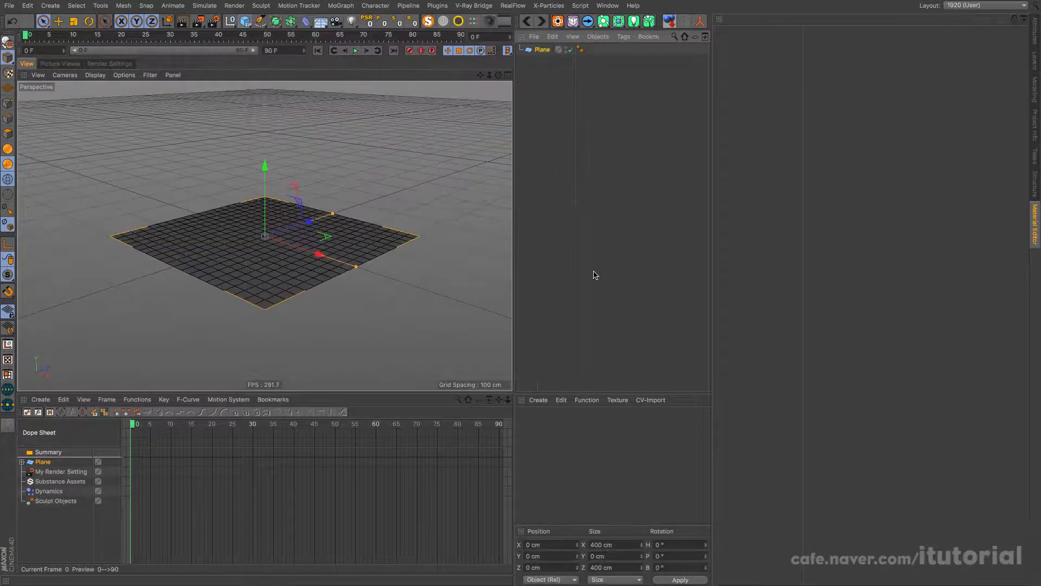
# Set the Plane's orientation to -Z and both its width and height segments to 100
pyautogui.click(531, 52)
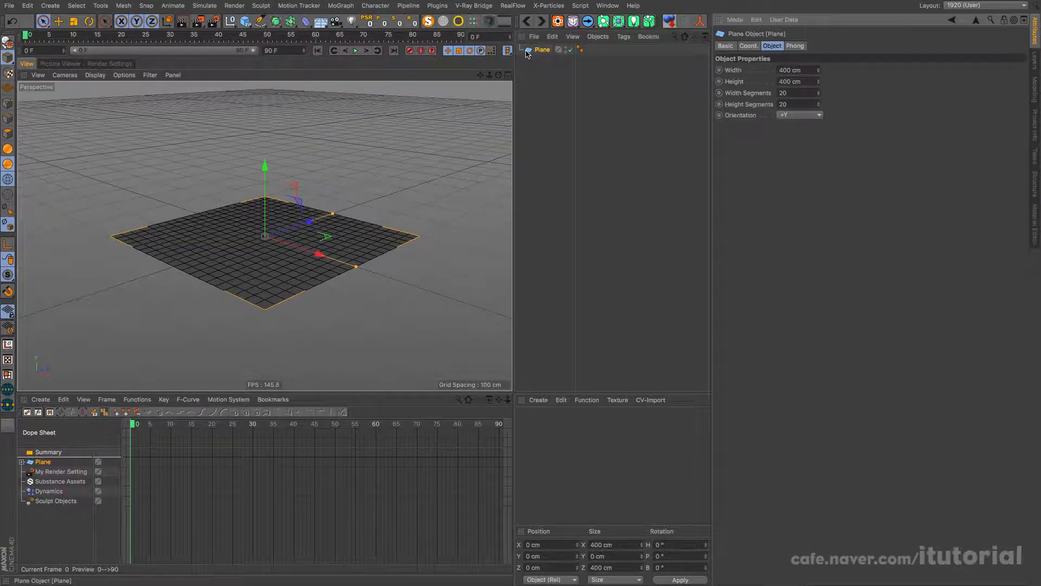
pyautogui.click(811, 116)
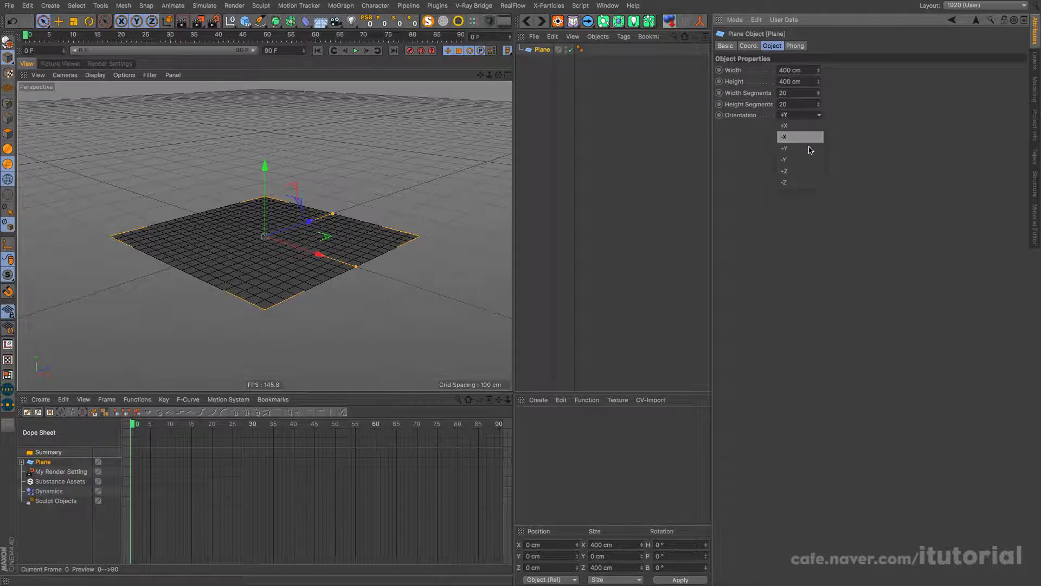
pyautogui.click(809, 179)
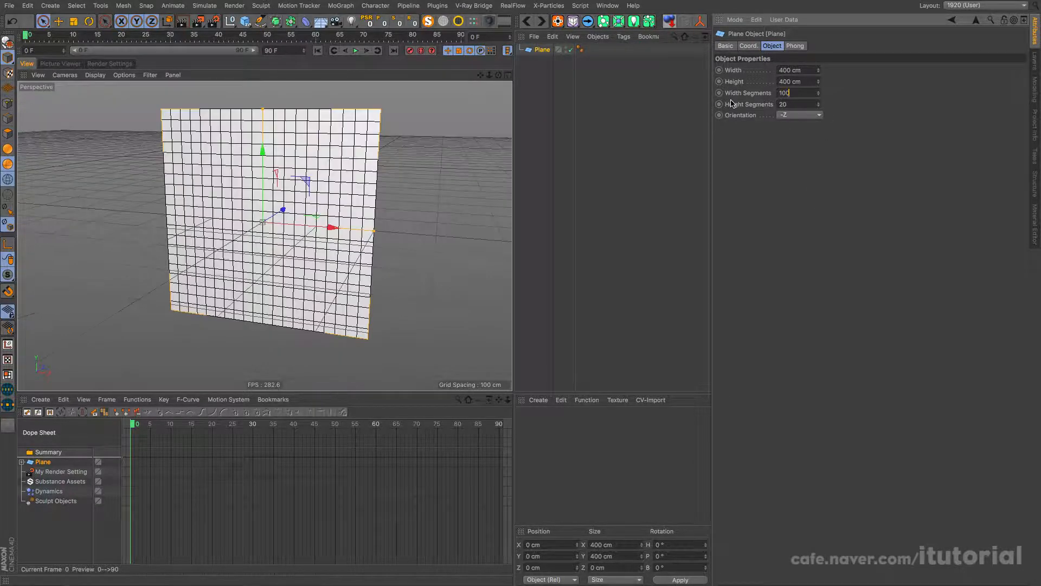
pyautogui.press('Tab')
pyautogui.write('10')
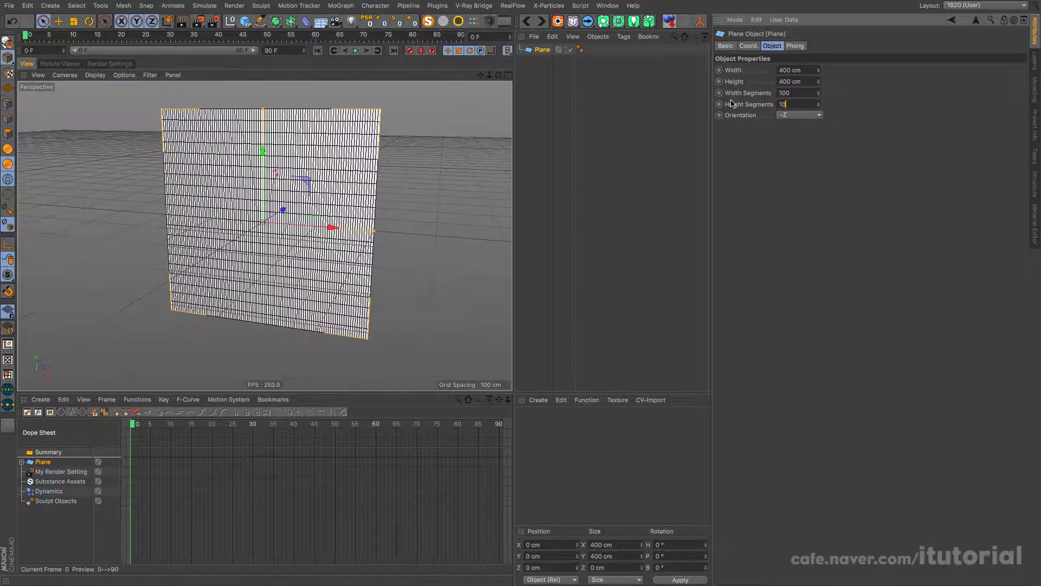
pyautogui.write('0')
pyautogui.press('Return')
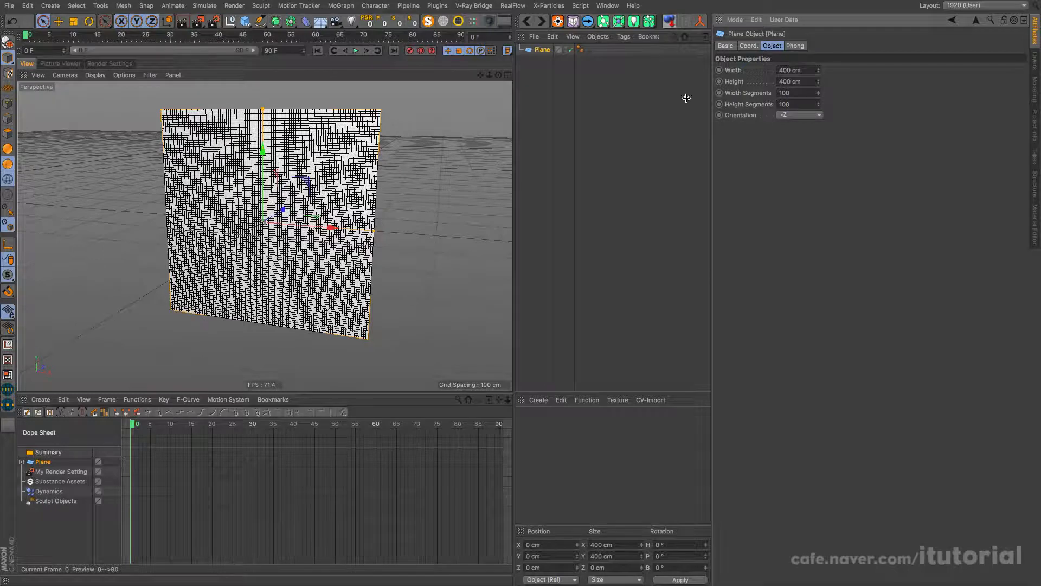
# Display the viewport in Gouraud Shading and add a Displacer deformer as a child of the Plane
pyautogui.click(8, 150)
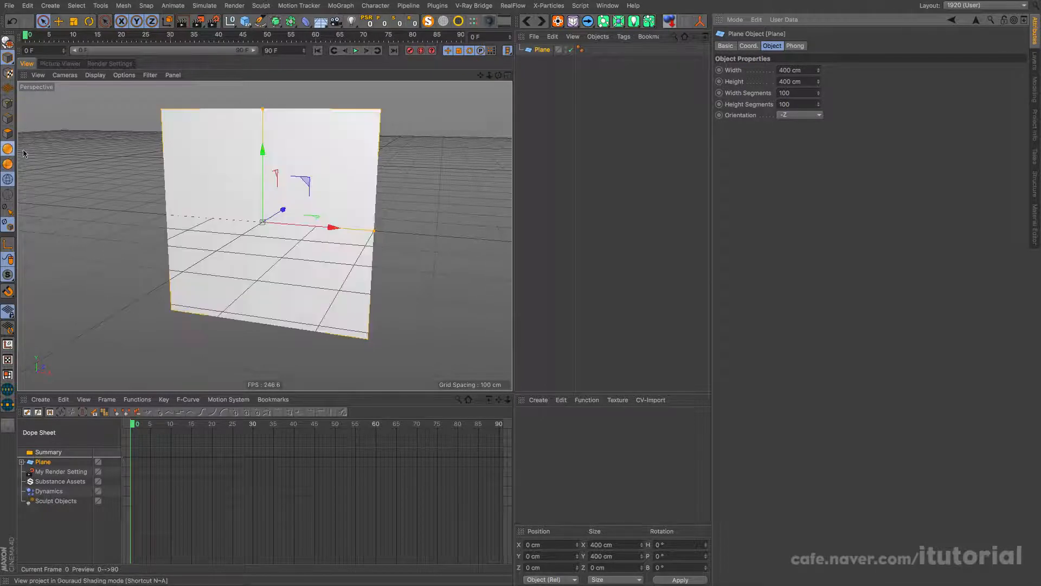
pyautogui.click(305, 22)
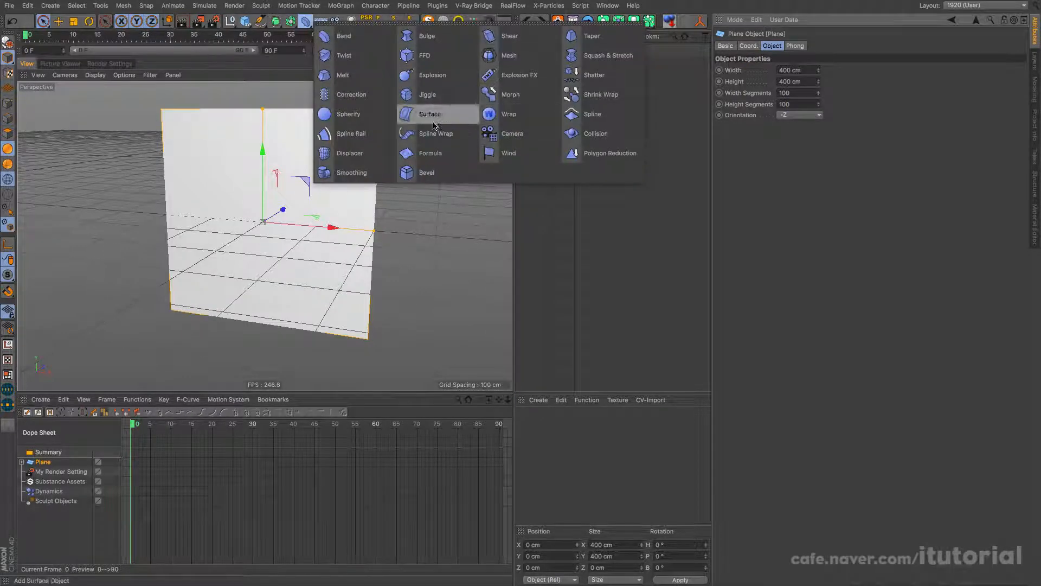
pyautogui.click(350, 153)
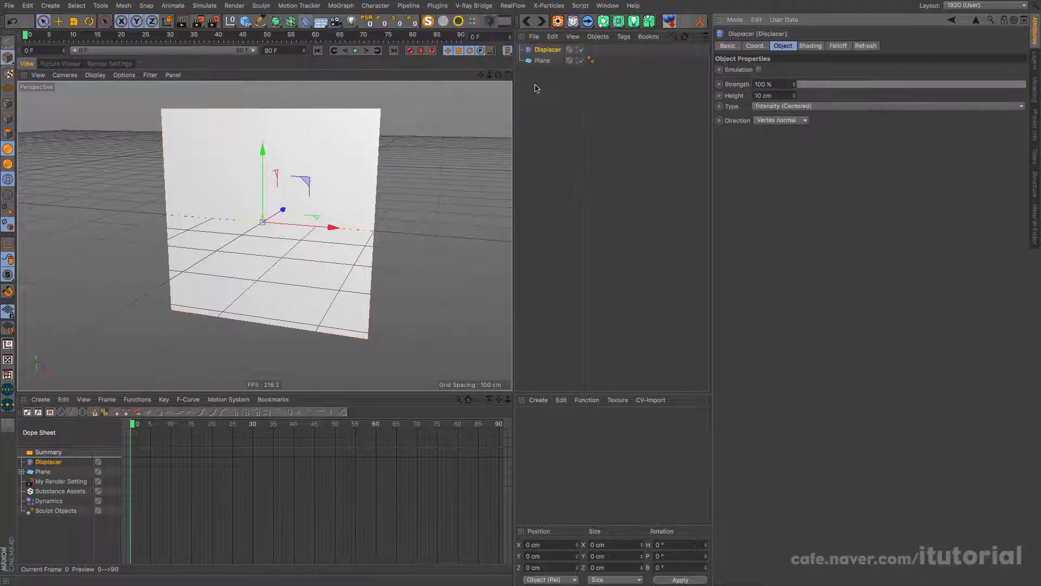
pyautogui.moveTo(544, 50); pyautogui.dragTo(548, 64)
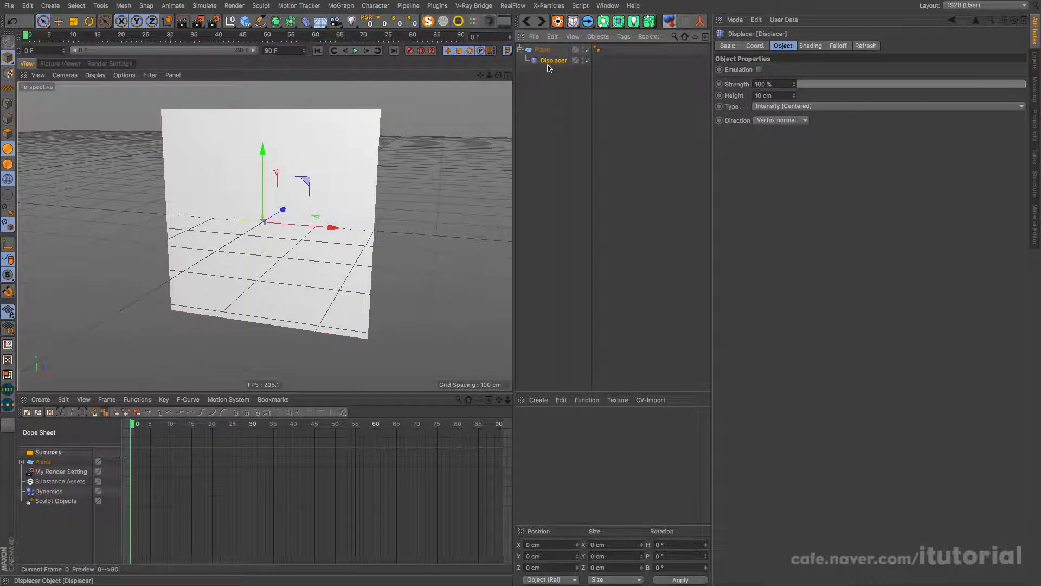
pyautogui.click(549, 93)
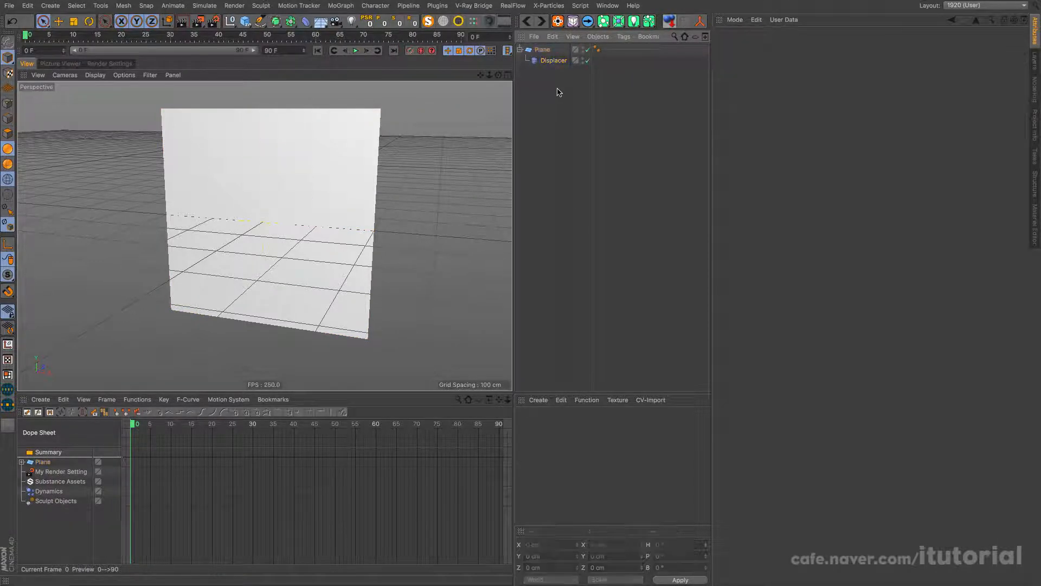
# Assign a Gradient shader to the Displacer's shading and set the gradient type to 2D - Circular
pyautogui.click(540, 64)
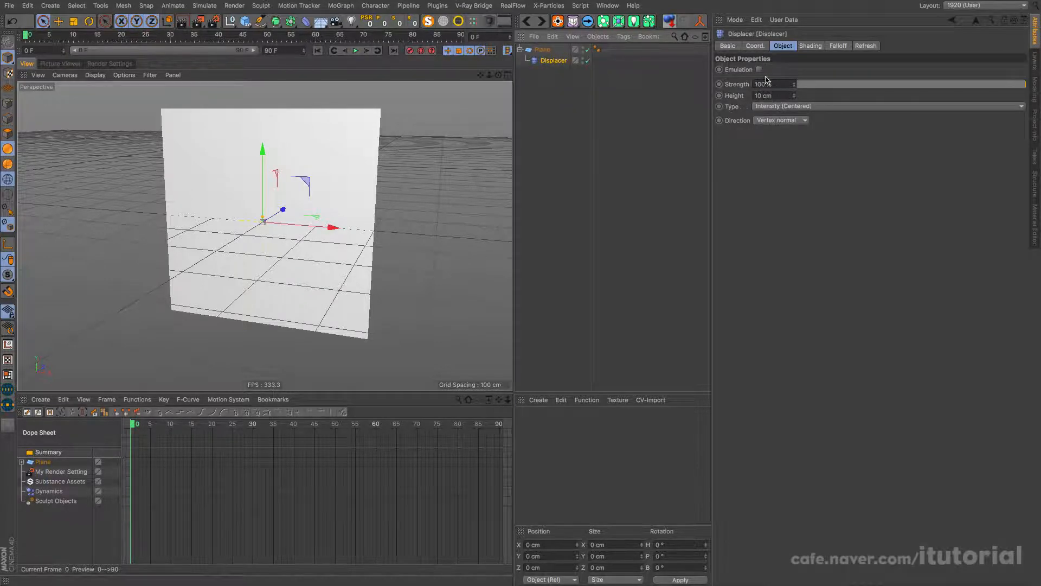
pyautogui.click(812, 47)
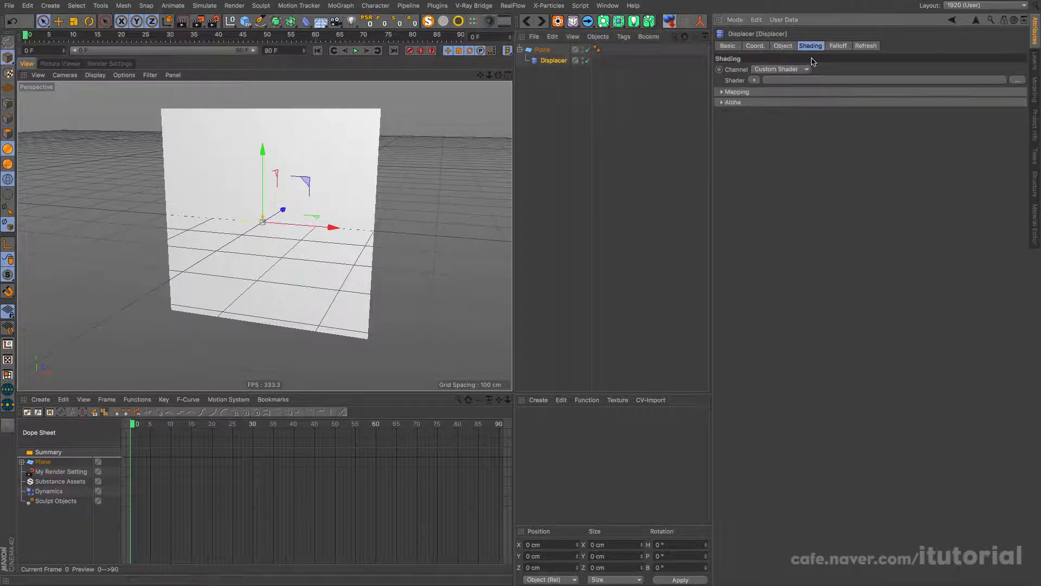
pyautogui.click(754, 81)
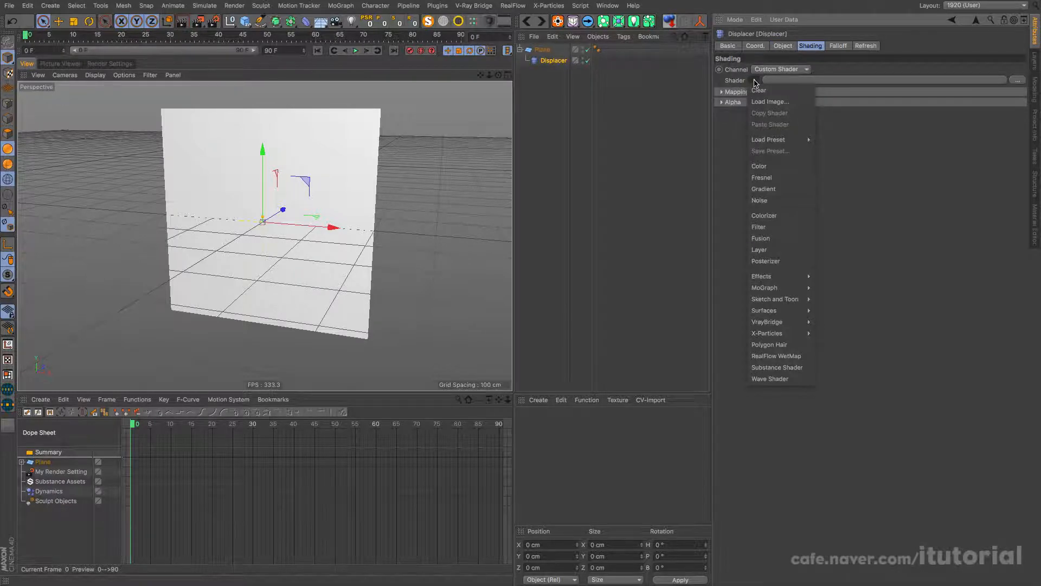
pyautogui.click(762, 189)
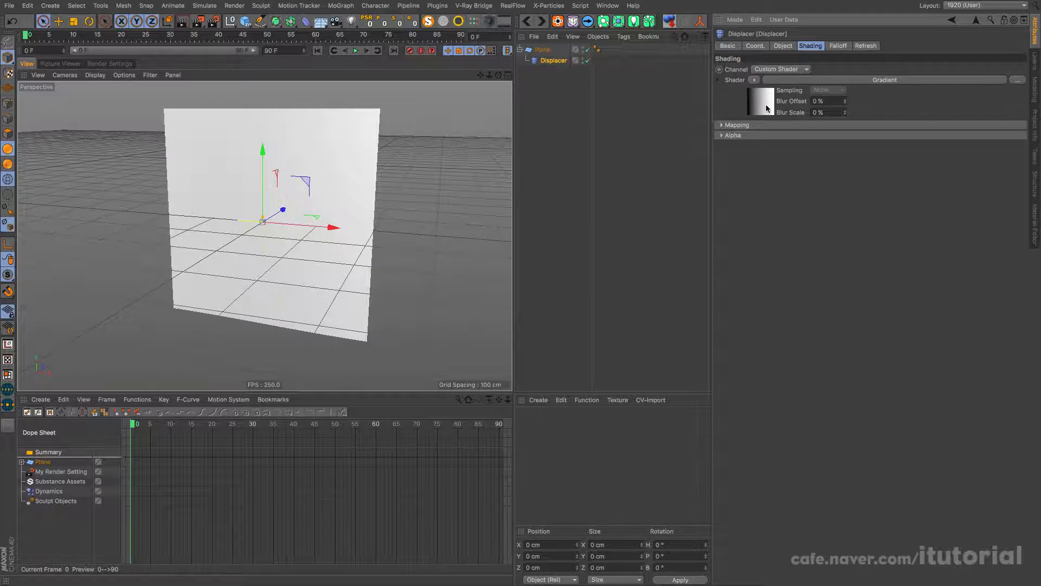
pyautogui.click(767, 108)
pyautogui.click(789, 169)
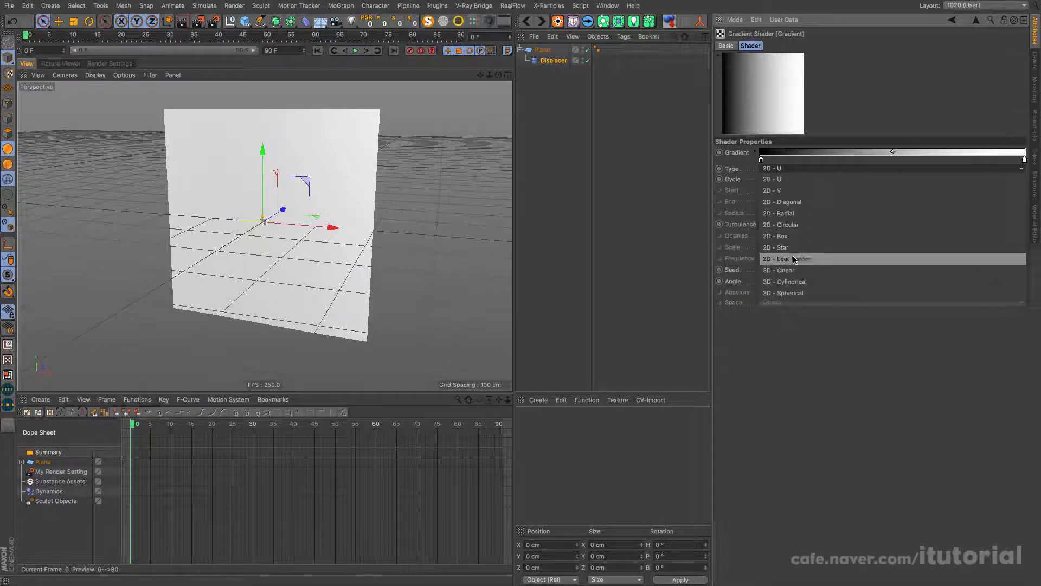
pyautogui.click(793, 225)
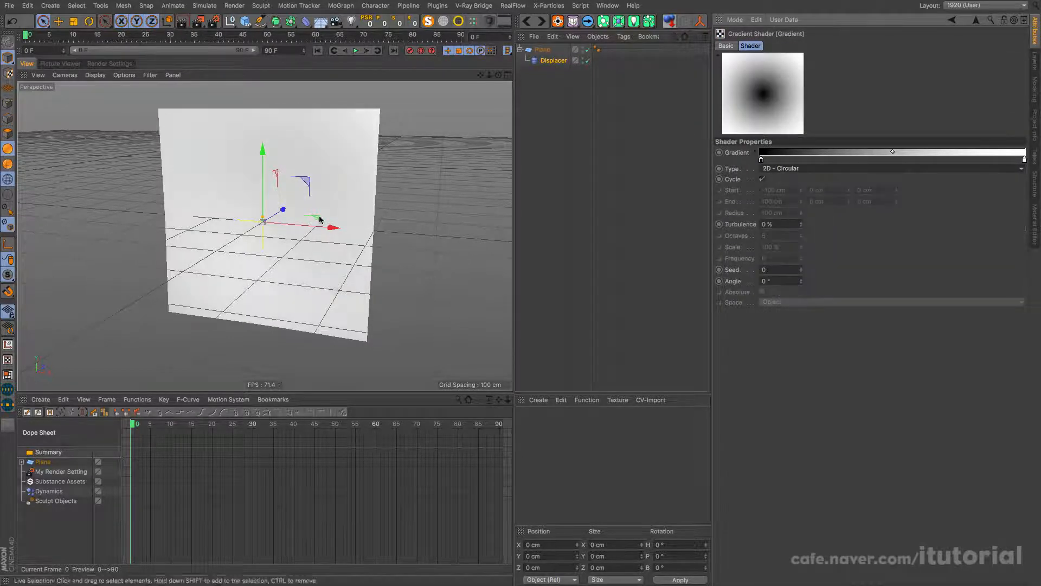
# Set the Displacer's height to 100 cm and its displacement type to Intensity
pyautogui.keyDown('alt'); pyautogui.moveTo(323, 223); pyautogui.dragTo(304, 211); pyautogui.keyUp('alt')
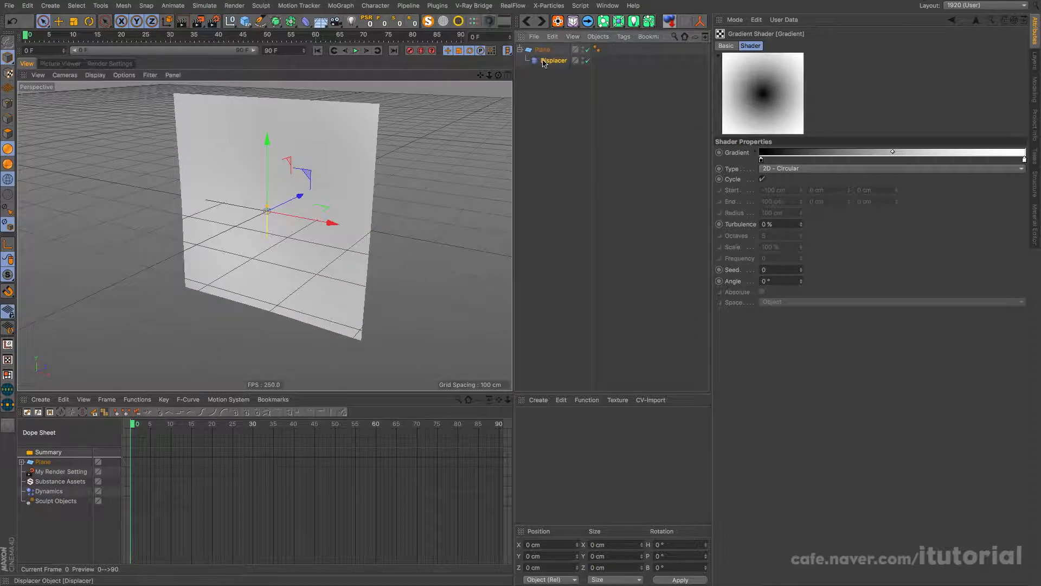
pyautogui.click(544, 61)
pyautogui.click(783, 45)
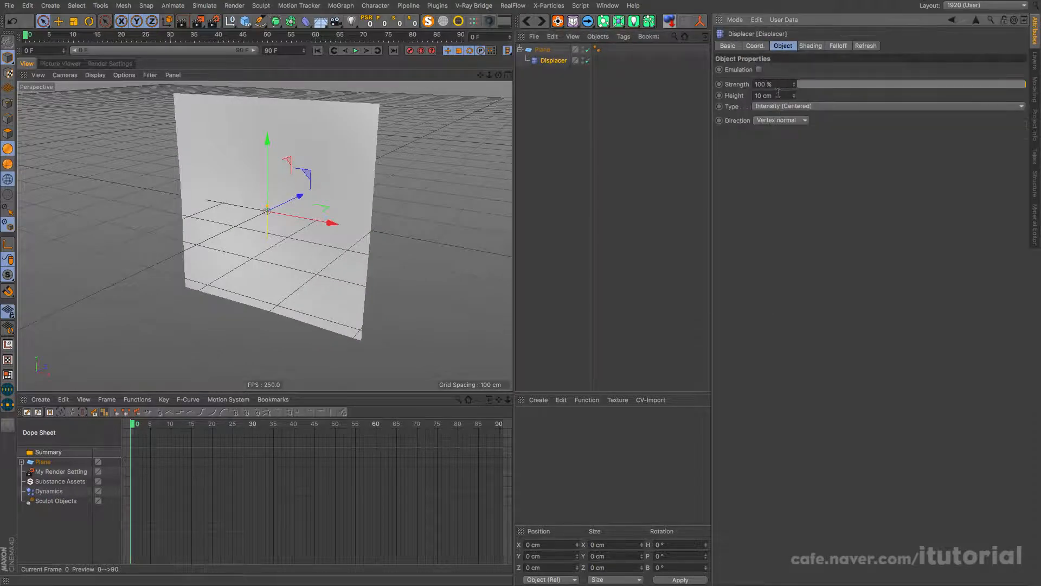
pyautogui.click(778, 92)
pyautogui.write('100')
pyautogui.press('Return')
pyautogui.click(801, 107)
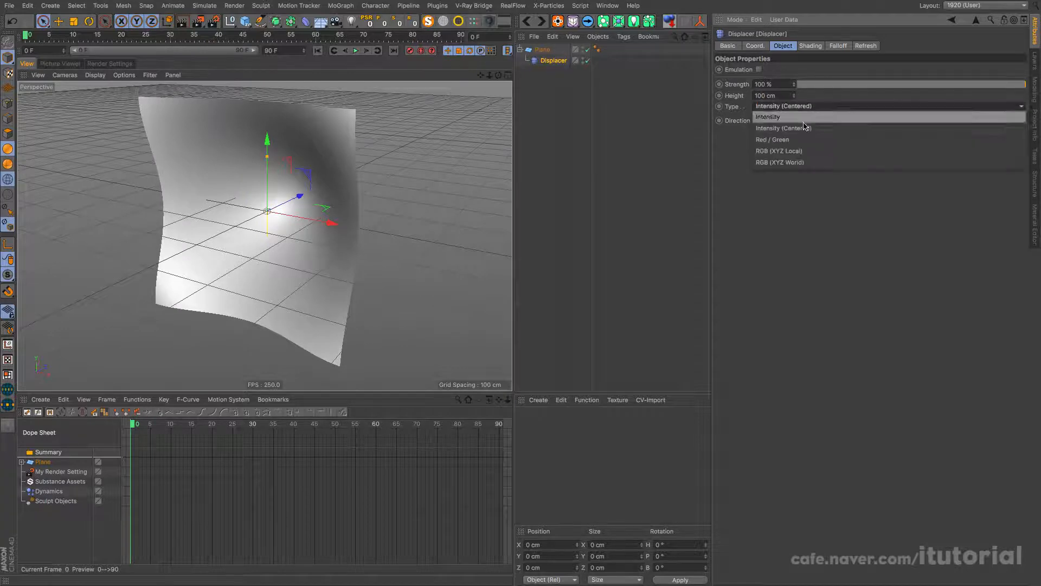
pyautogui.click(794, 123)
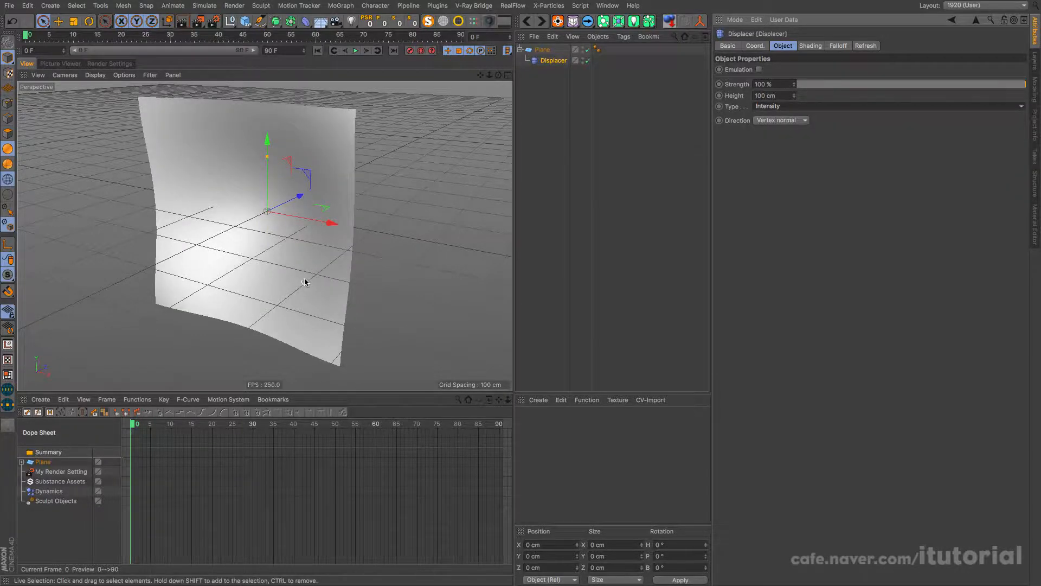
pyautogui.keyDown('alt'); pyautogui.moveTo(302, 283); pyautogui.dragTo(244, 232); pyautogui.keyUp('alt')
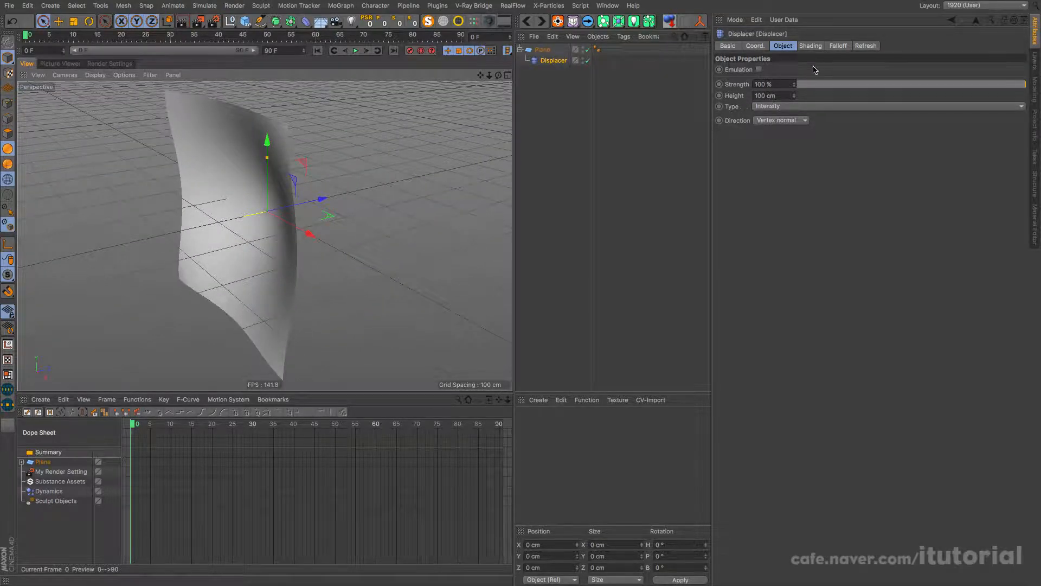
# Try setting the knot interpolation of the Displacer's Gradient shader to None
pyautogui.click(811, 45)
pyautogui.click(767, 109)
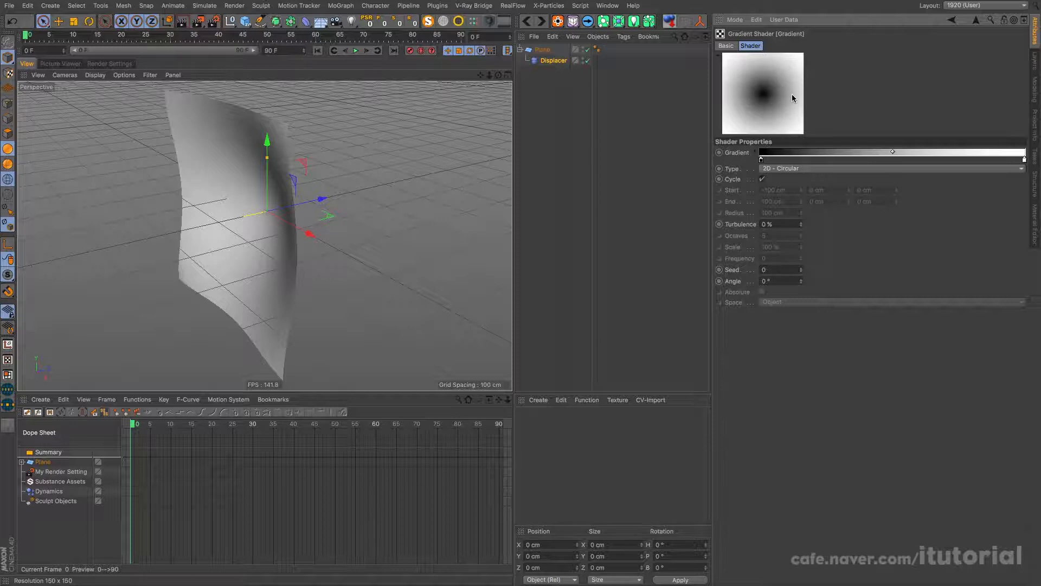
pyautogui.click(755, 154)
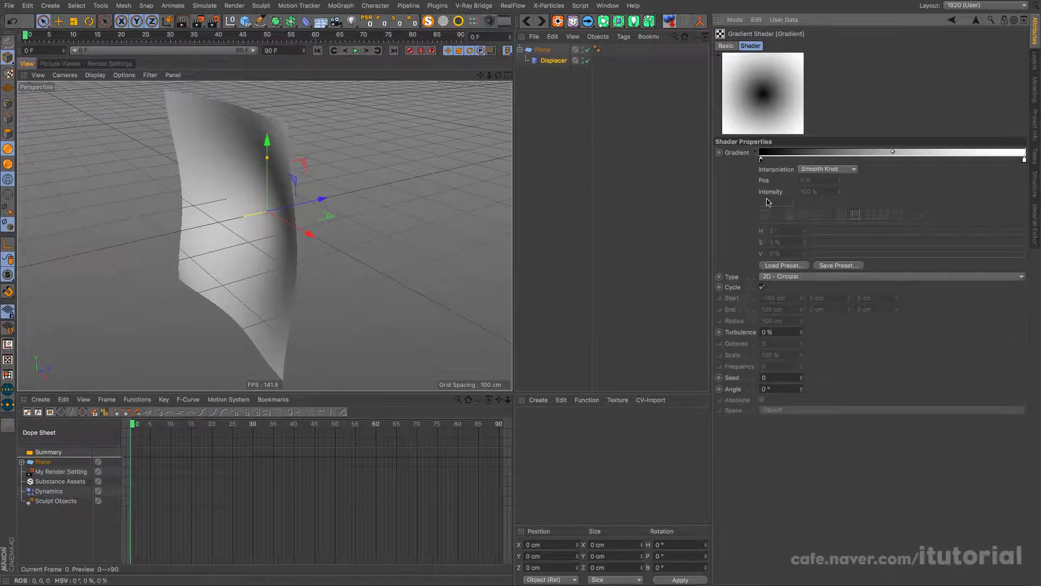
pyautogui.click(842, 173)
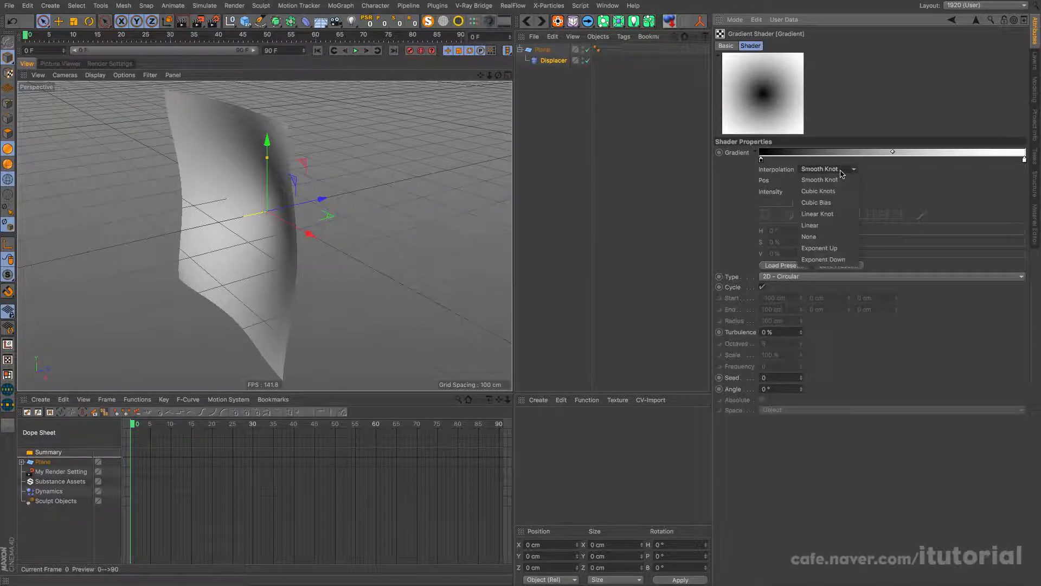
pyautogui.click(838, 236)
# Add gradient knots at 17.49% with 15% brightness and at 36.42% with 46% brightness
pyautogui.click(808, 160)
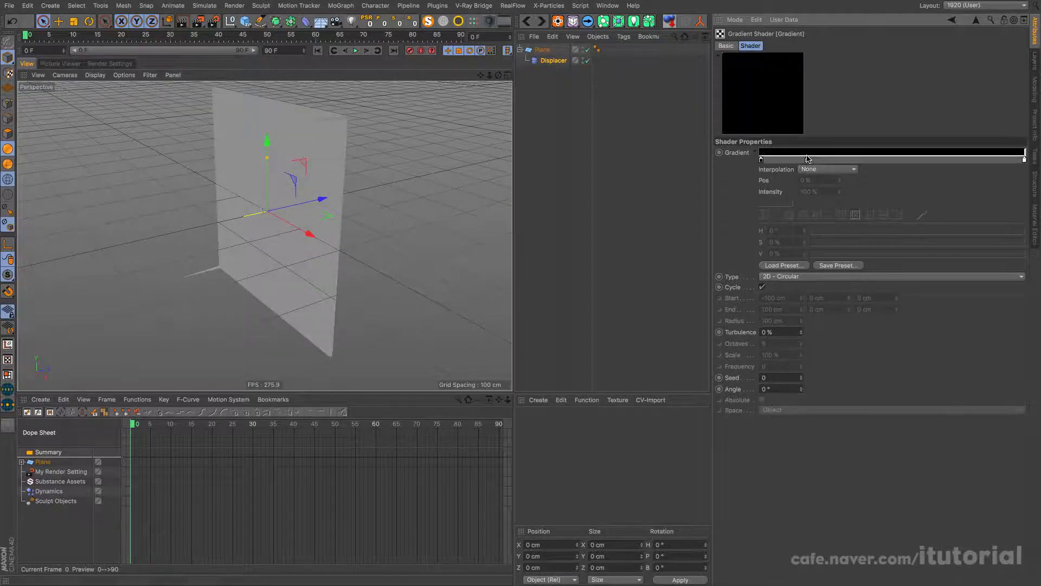
pyautogui.click(841, 255)
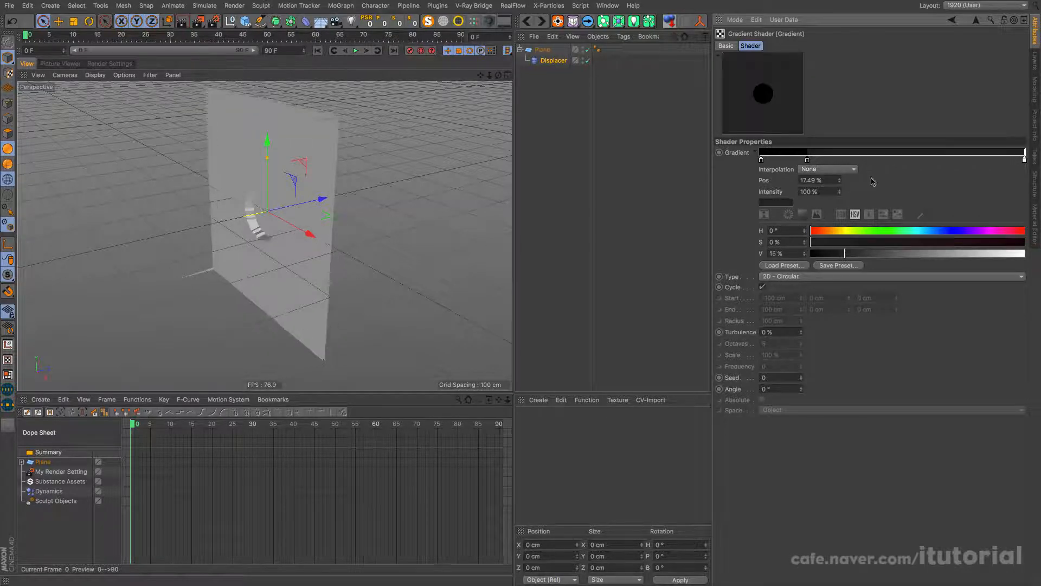
pyautogui.click(857, 160)
pyautogui.moveTo(859, 254); pyautogui.dragTo(908, 253)
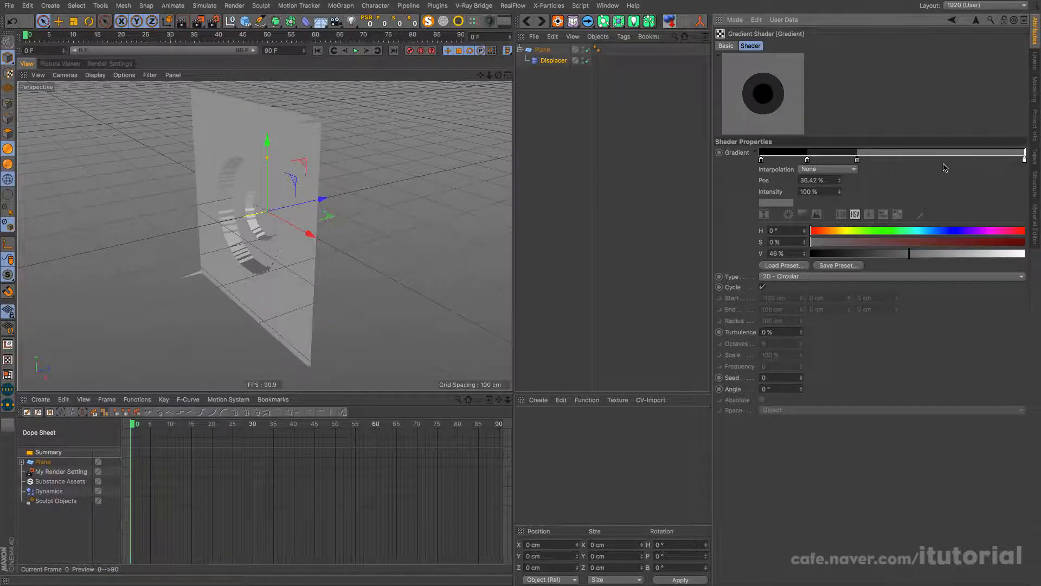
# Undo the added knots and the interpolation change in the Displacer's gradient, and collapse the gradient's knot settings
pyautogui.hotkey('ctrl', 'z')
pyautogui.hotkey('ctrl', 'z')
pyautogui.hotkey('ctrl', 'z')
pyautogui.hotkey('ctrl', 'z')
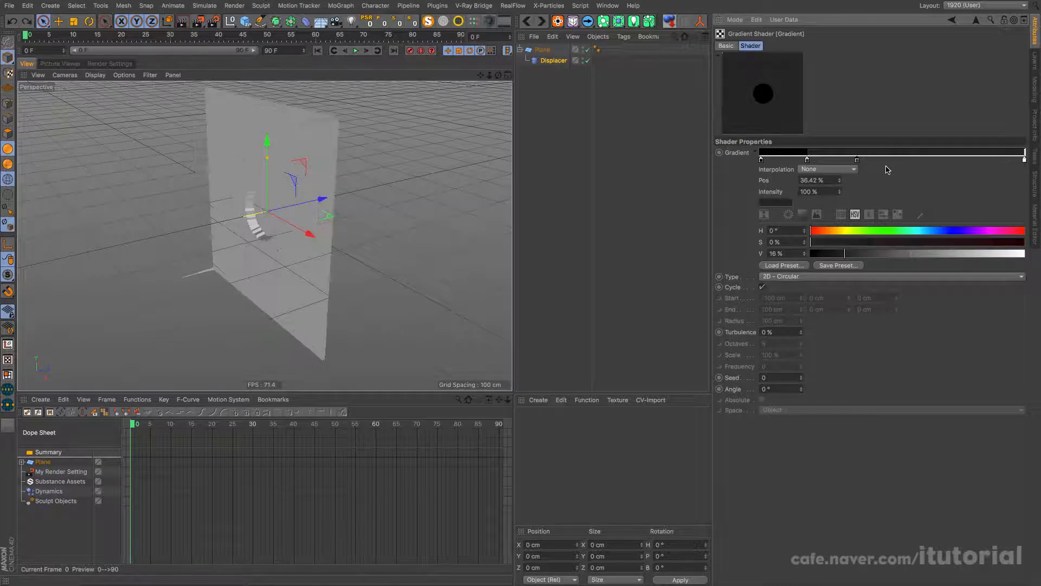
pyautogui.hotkey('ctrl', 'z')
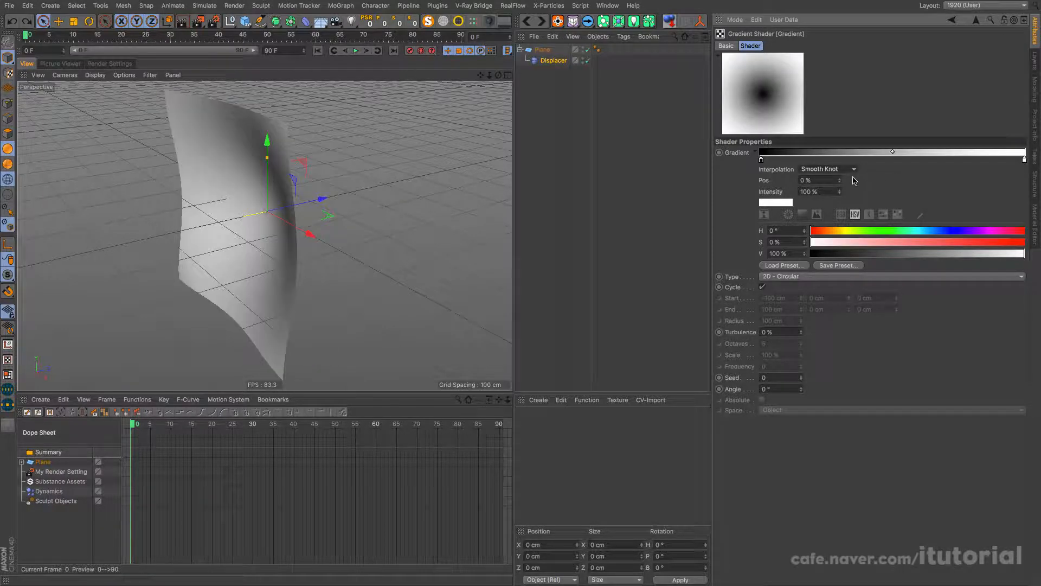
pyautogui.click(754, 153)
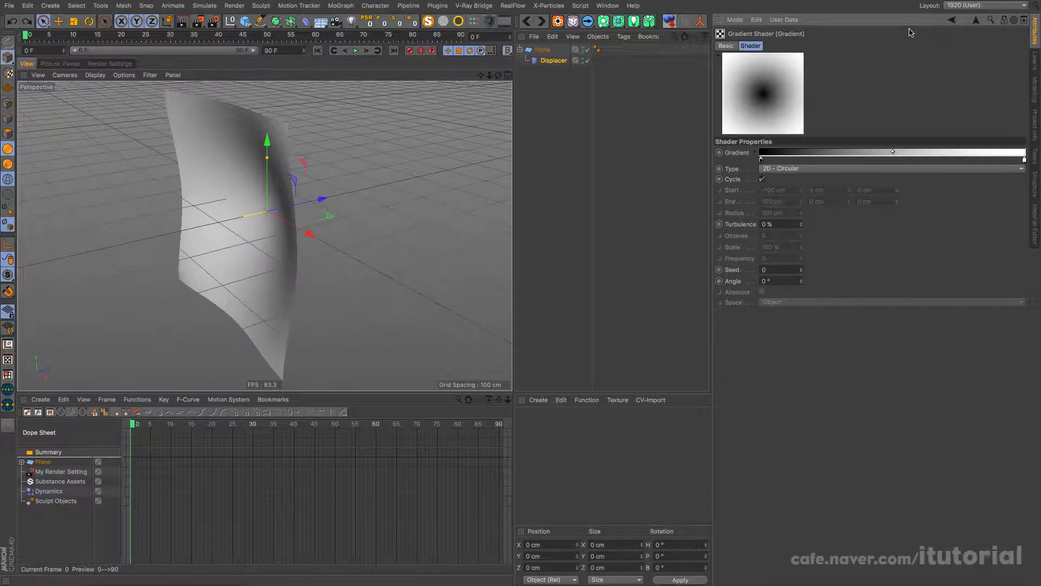
# Wrap the Displacer's Gradient in a Posterizer shader and set its levels to 8
pyautogui.click(976, 21)
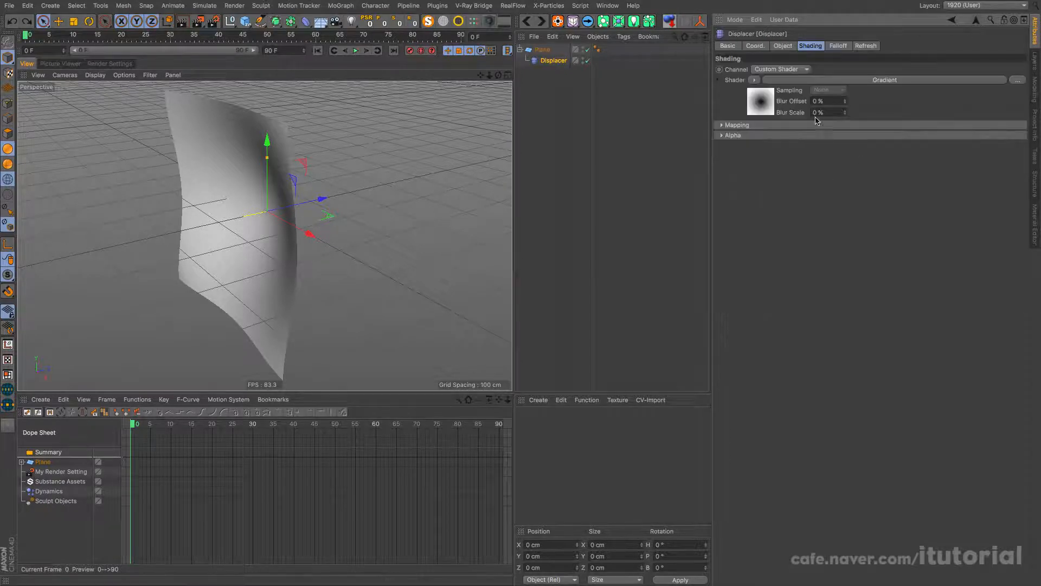
pyautogui.click(756, 80)
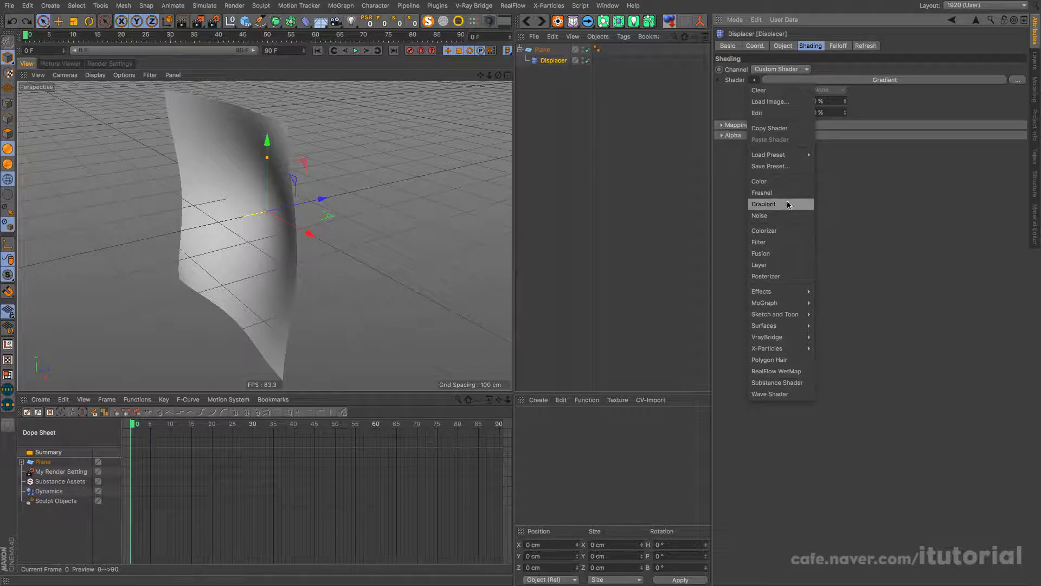
pyautogui.click(781, 277)
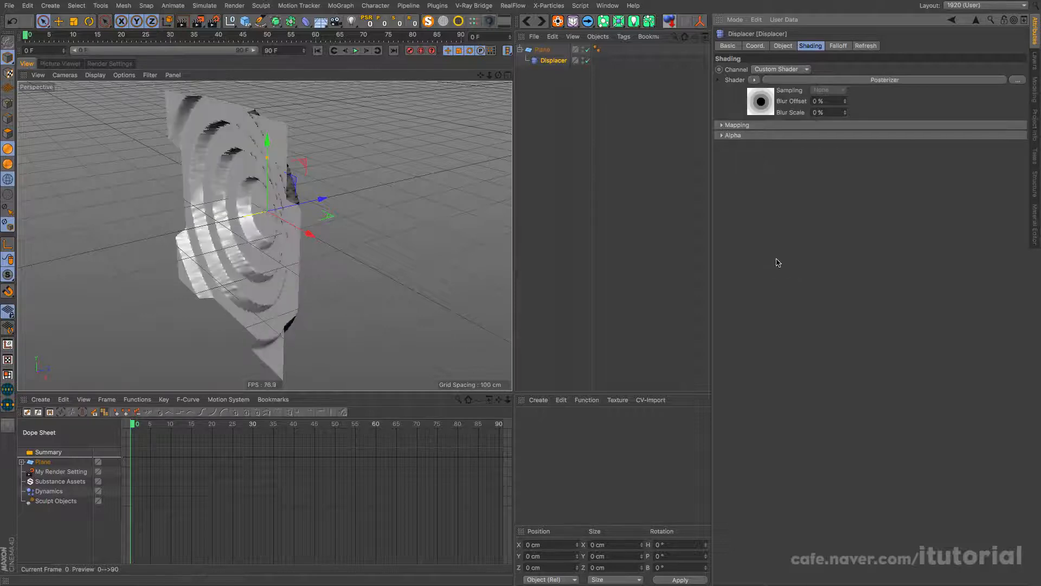
pyautogui.click(789, 81)
pyautogui.moveTo(845, 199); pyautogui.dragTo(888, 199)
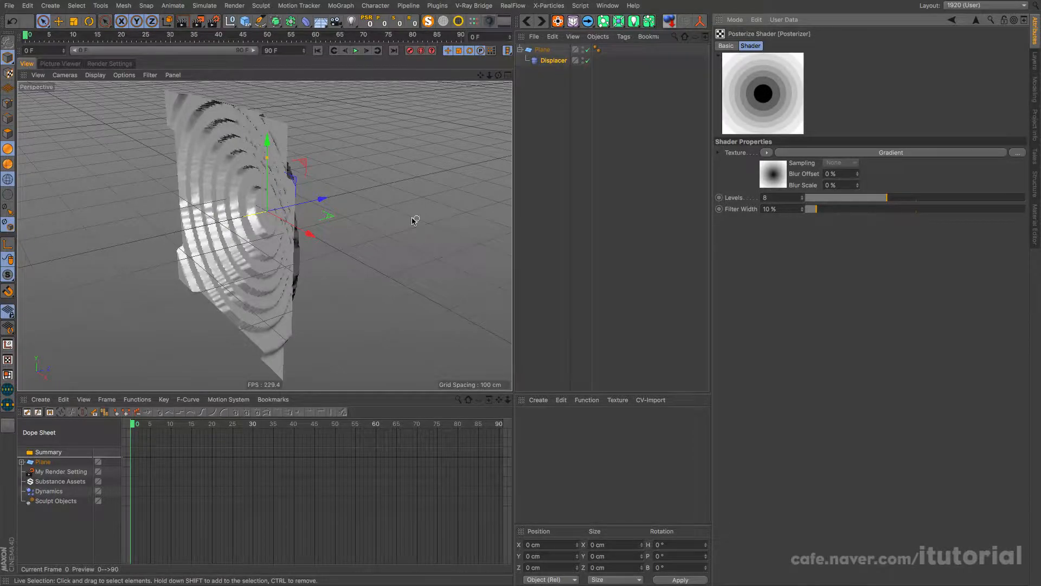
pyautogui.keyDown('alt'); pyautogui.moveTo(414, 216); pyautogui.dragTo(332, 211); pyautogui.keyUp('alt')
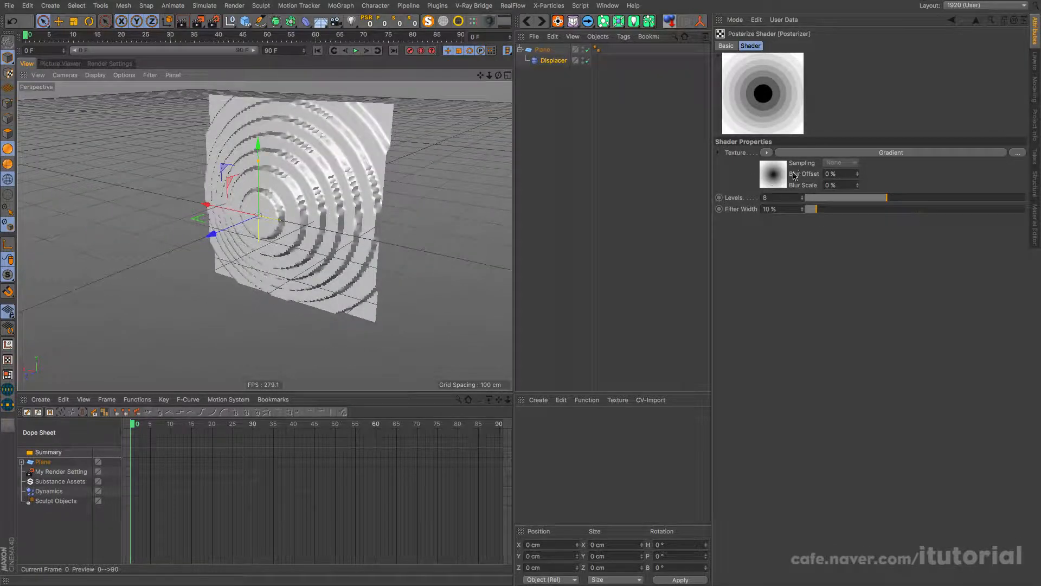
# Try recoloring the gradient's black knot to RGB 165, 111, 0, cancel the color change, and return to the Displacer's shading settings
pyautogui.click(802, 153)
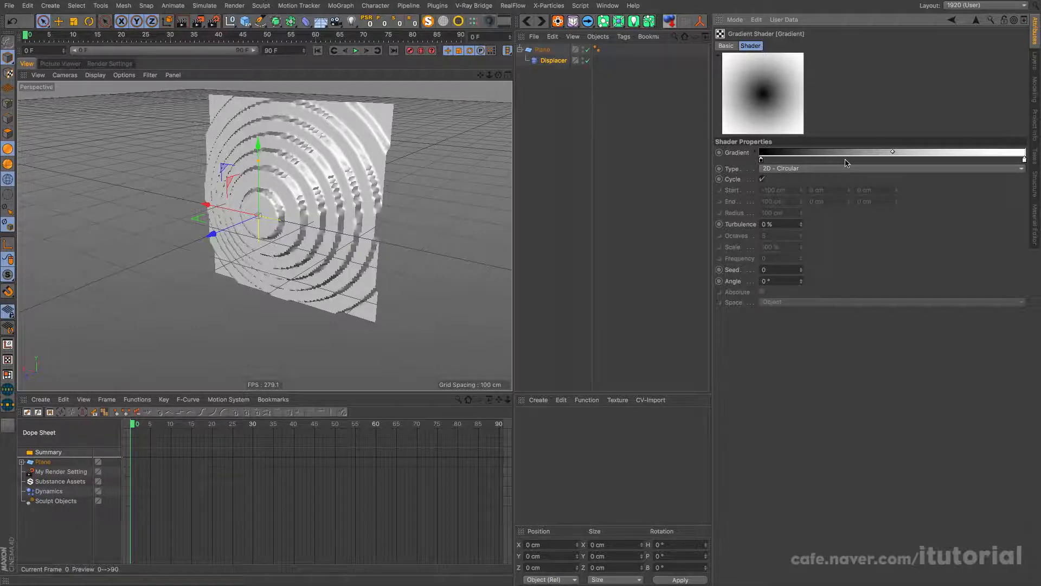
pyautogui.doubleClick(761, 160)
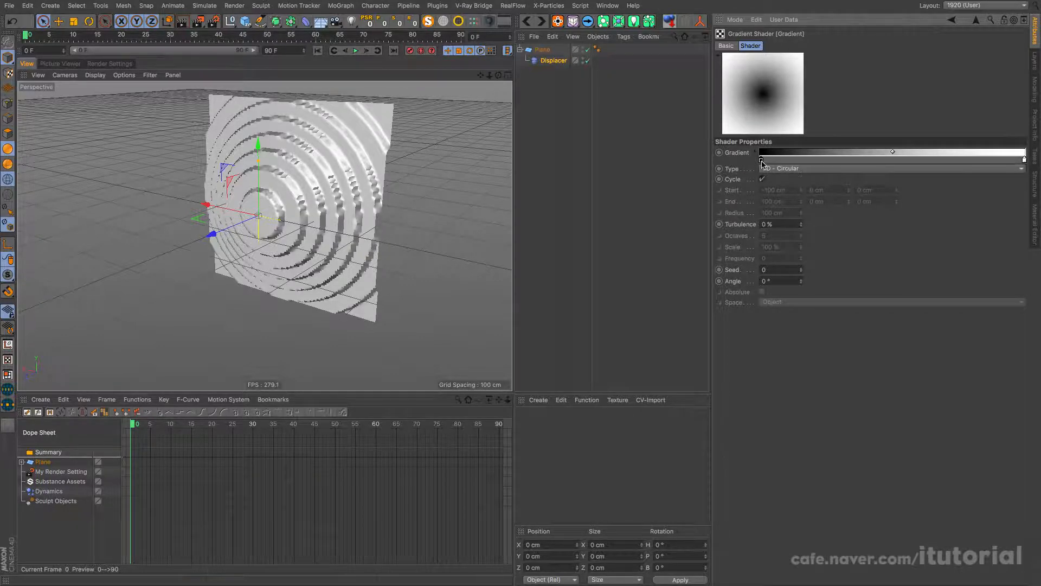
pyautogui.click(779, 172)
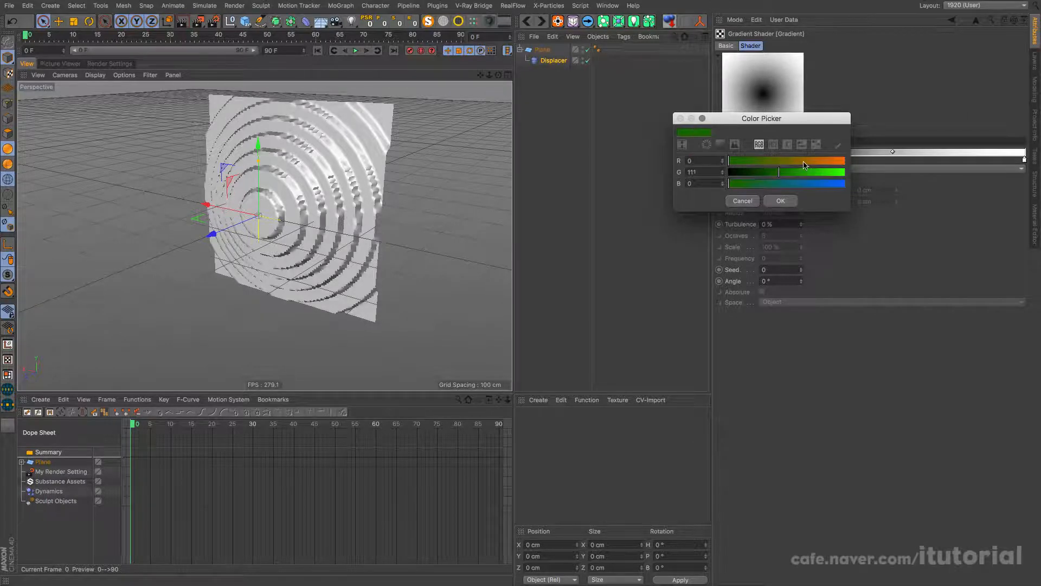
pyautogui.click(803, 161)
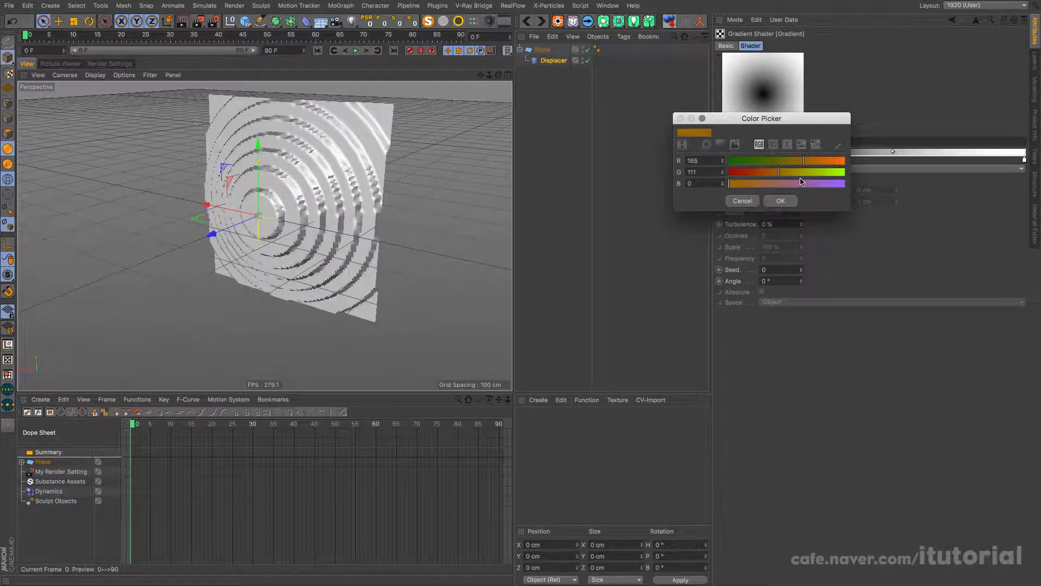
pyautogui.click(752, 201)
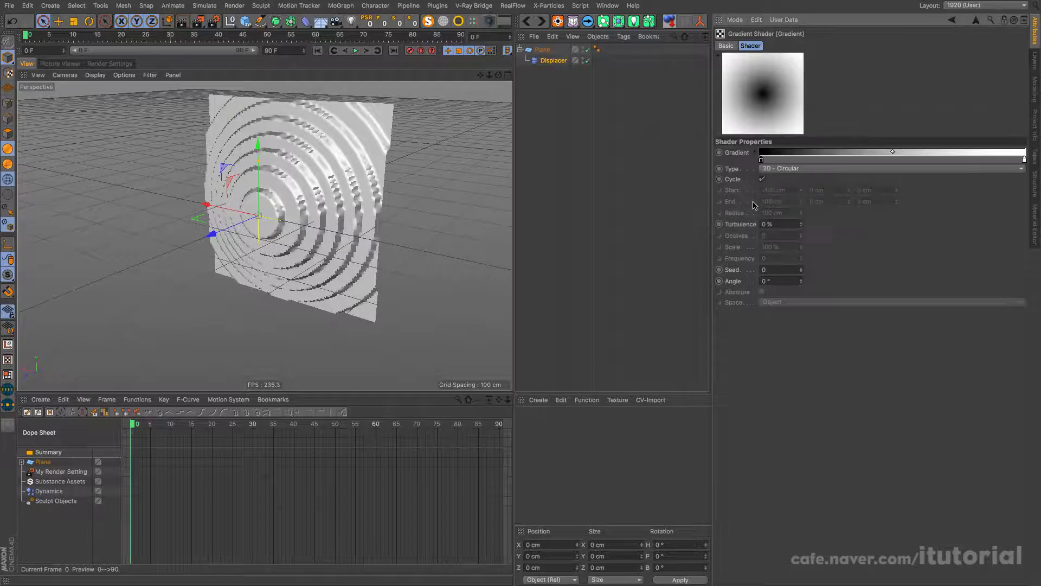
pyautogui.click(977, 21)
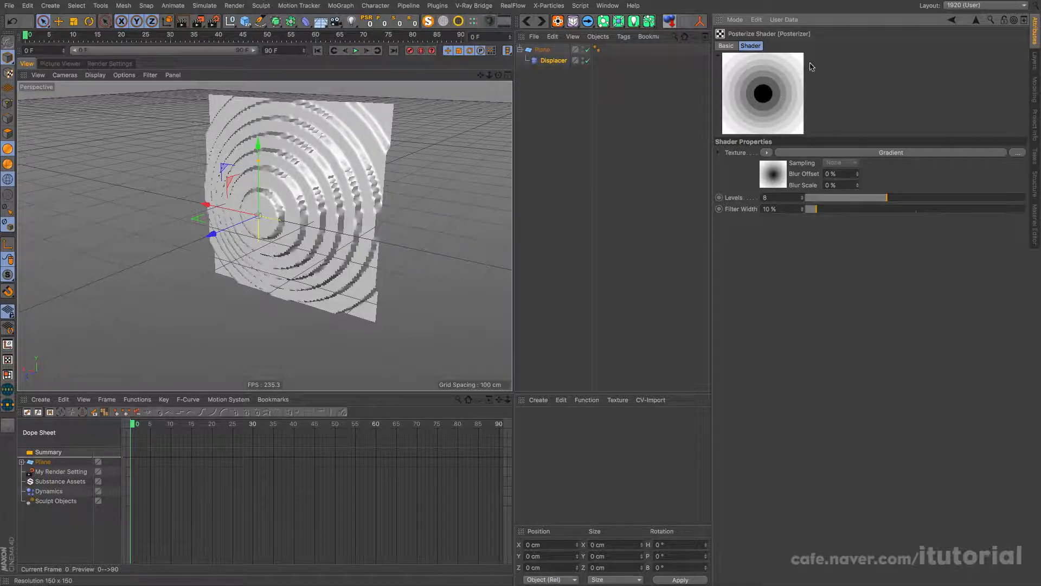
pyautogui.click(977, 20)
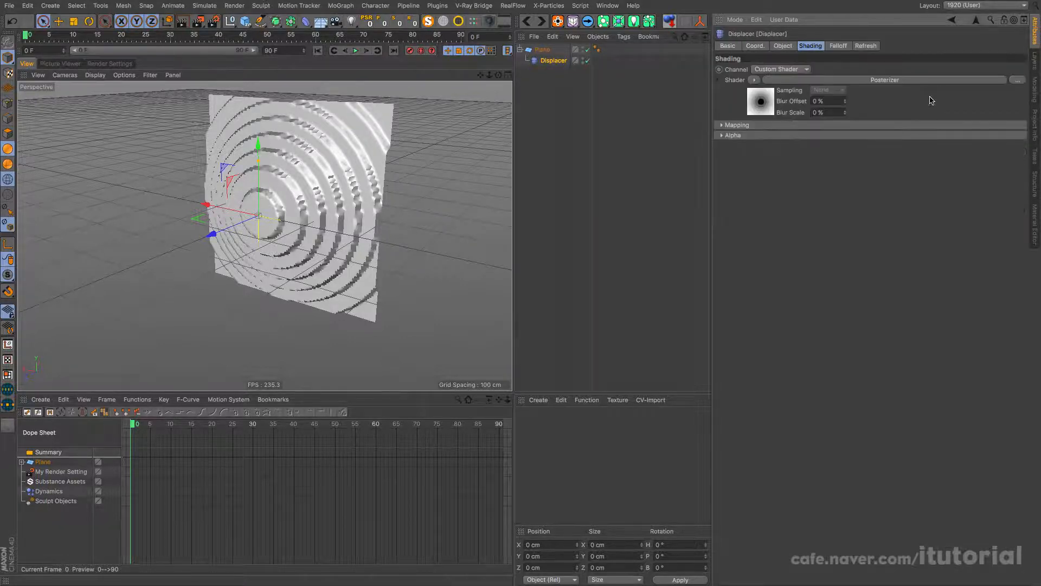
# Wrap the Displacer's Posterizer in a Colorizer shader
pyautogui.click(755, 80)
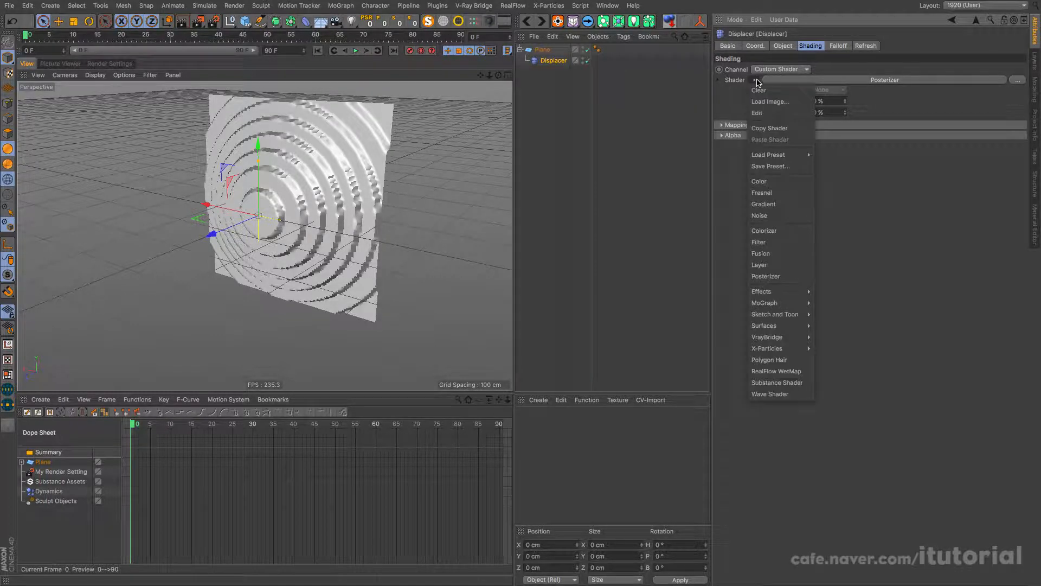
pyautogui.click(766, 230)
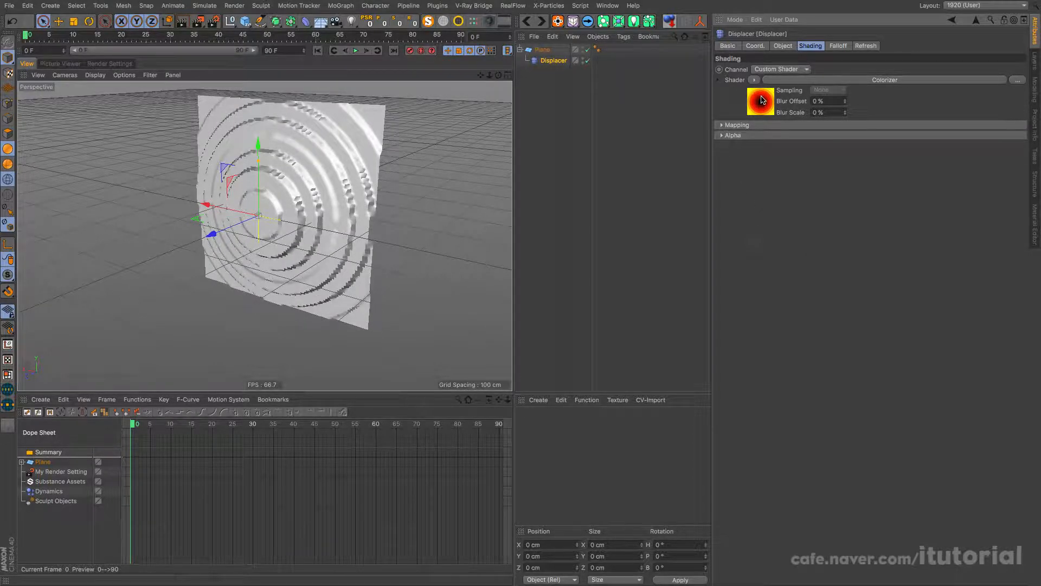
pyautogui.click(557, 72)
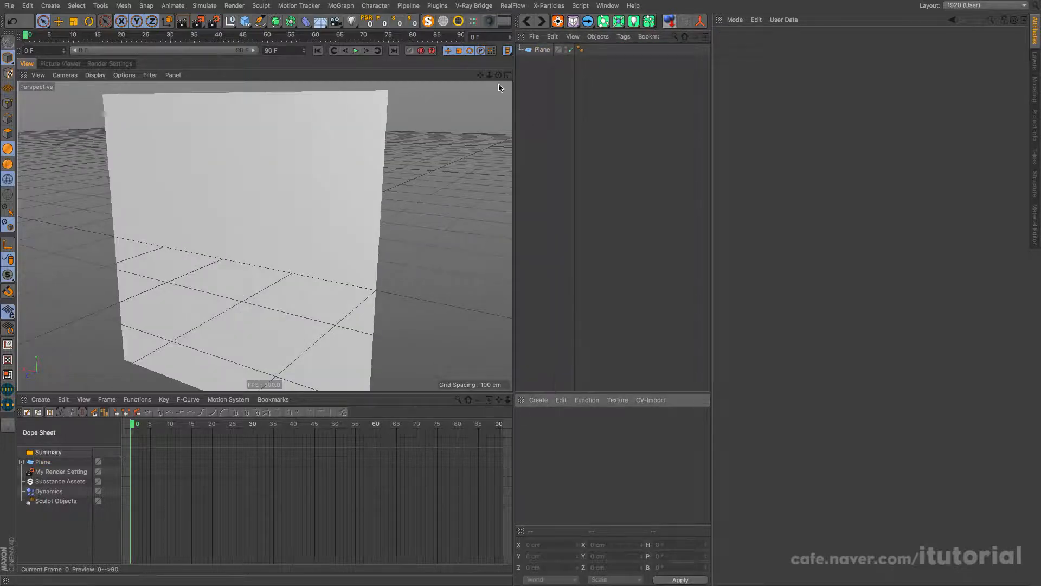
# Create a new material and open it for editing
pyautogui.scroll(-2, 225, 217)
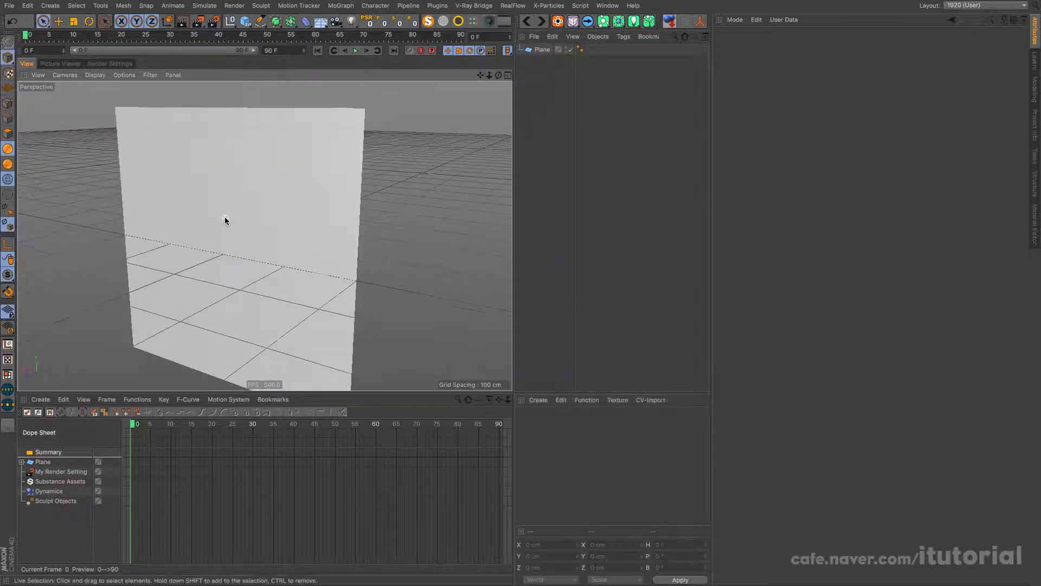
pyautogui.keyDown('alt'); pyautogui.moveTo(257, 233); pyautogui.dragTo(263, 243, button='middle'); pyautogui.keyUp('alt')
pyautogui.keyDown('alt'); pyautogui.moveTo(262, 245); pyautogui.dragTo(249, 249); pyautogui.keyUp('alt')
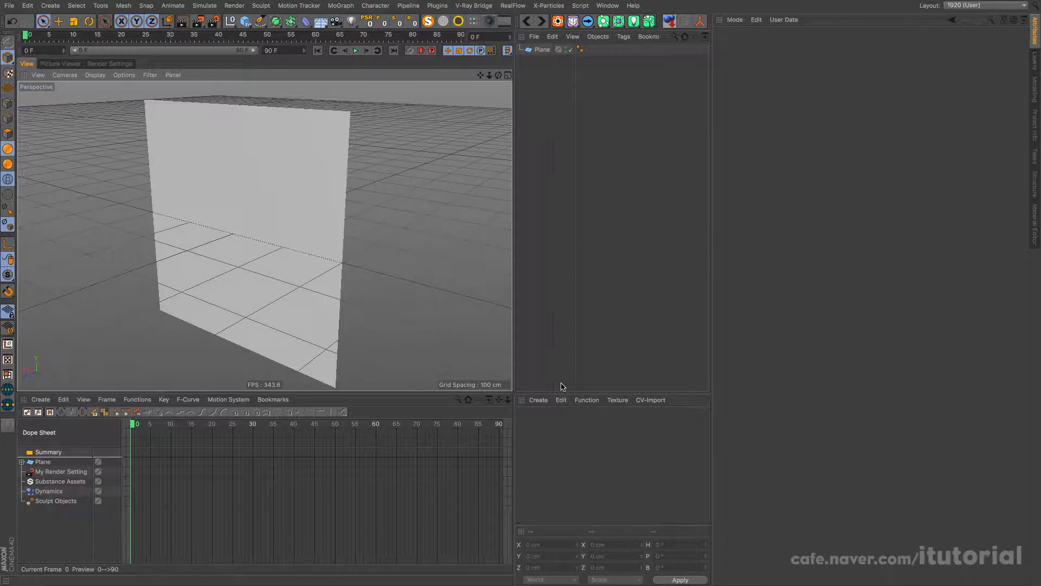
pyautogui.doubleClick(525, 417)
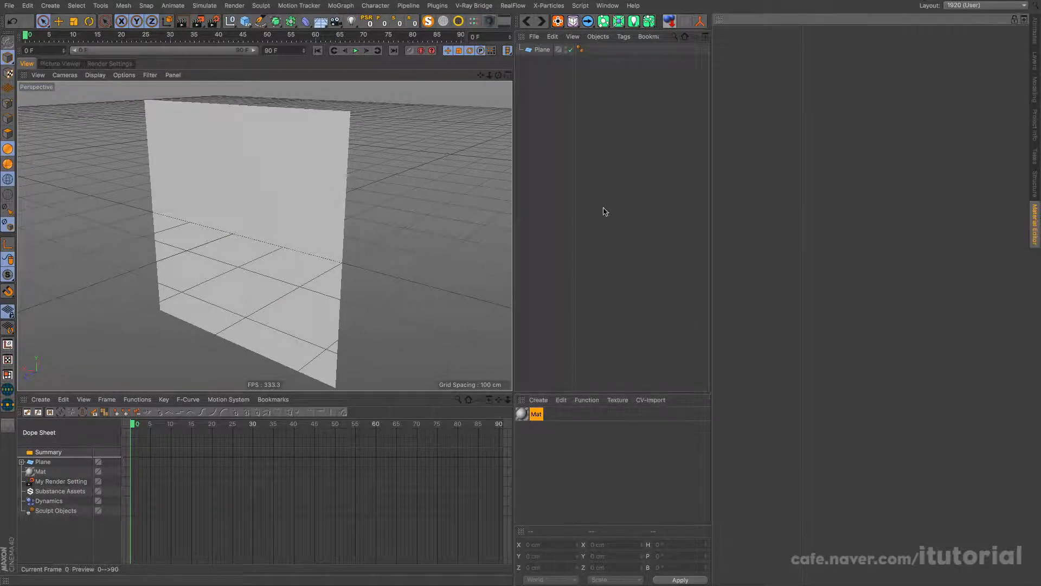
pyautogui.doubleClick(523, 413)
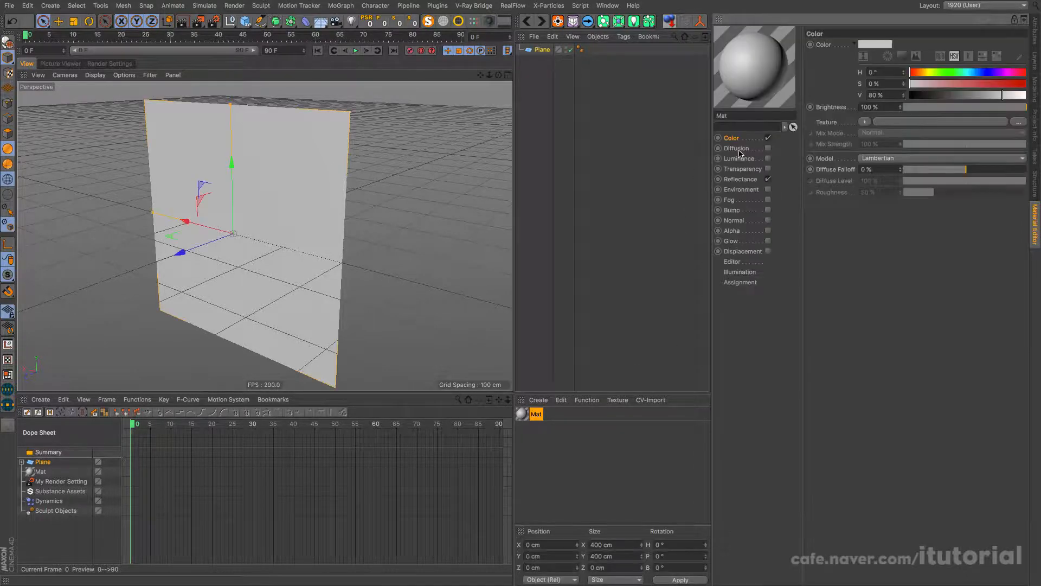
# Assign a Gradient shader to the material's Color texture and set the gradient type to 2D - Circular
pyautogui.click(864, 122)
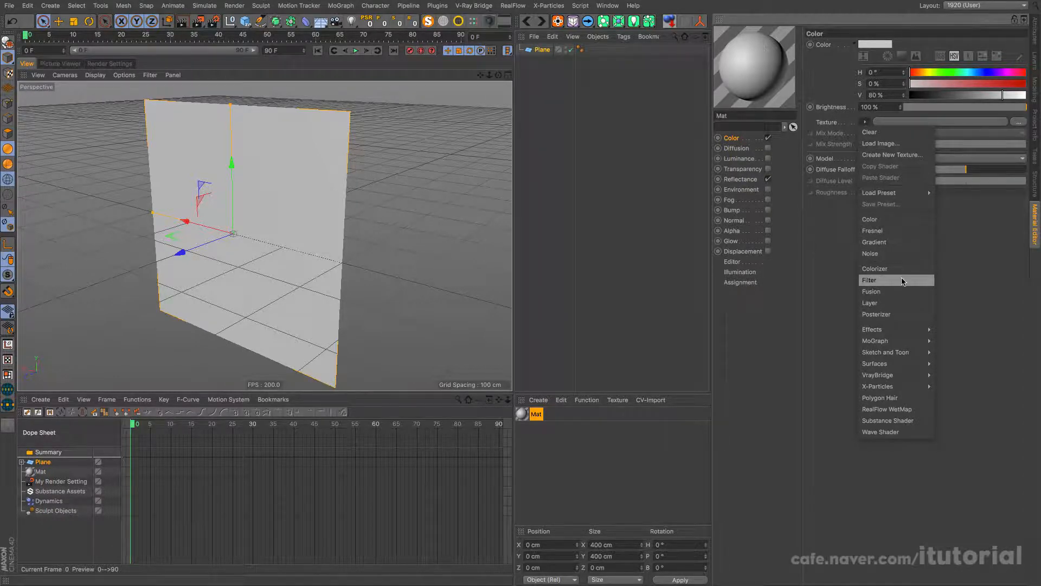
pyautogui.click(895, 242)
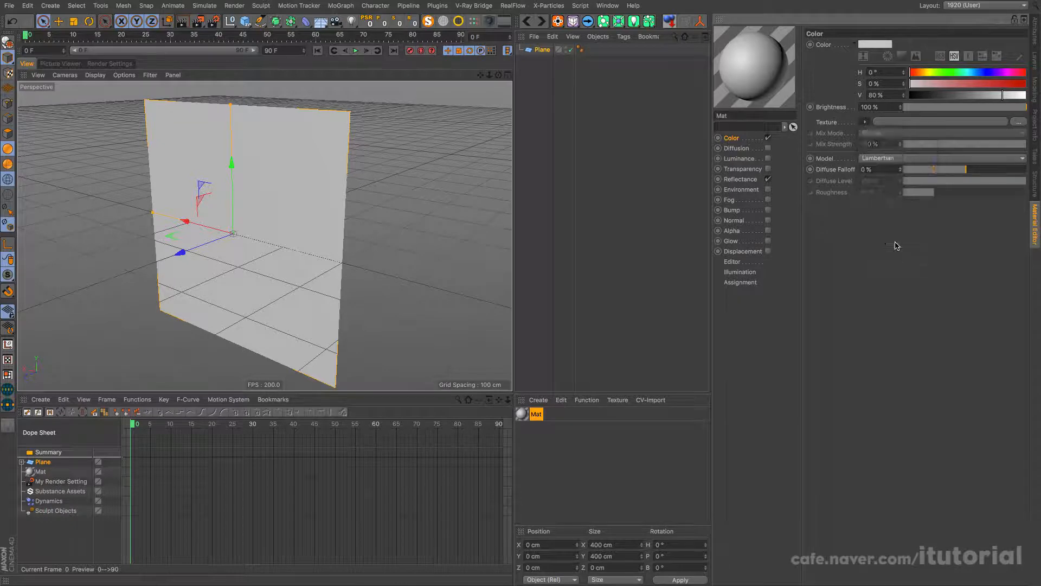
pyautogui.click(904, 123)
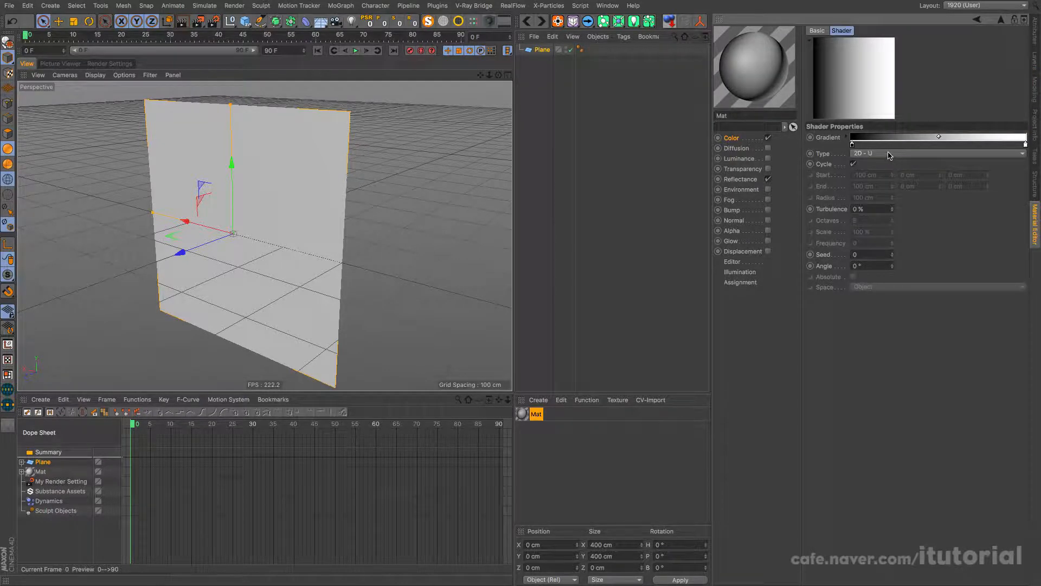
pyautogui.click(895, 154)
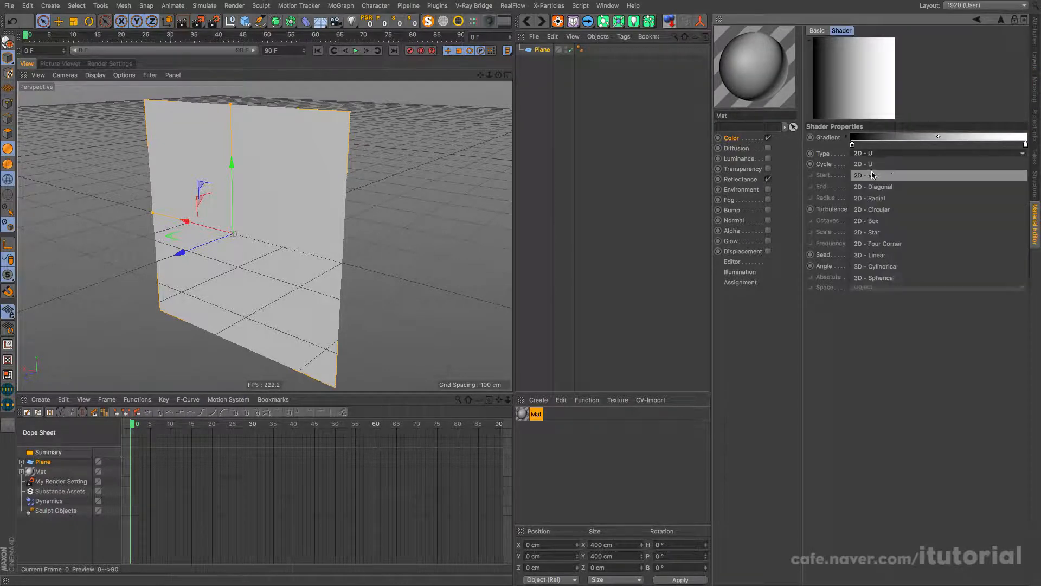
pyautogui.click(887, 209)
# Wrap the material's Color gradient in a Posterizer shader and open the Posterizer's settings
pyautogui.click(996, 21)
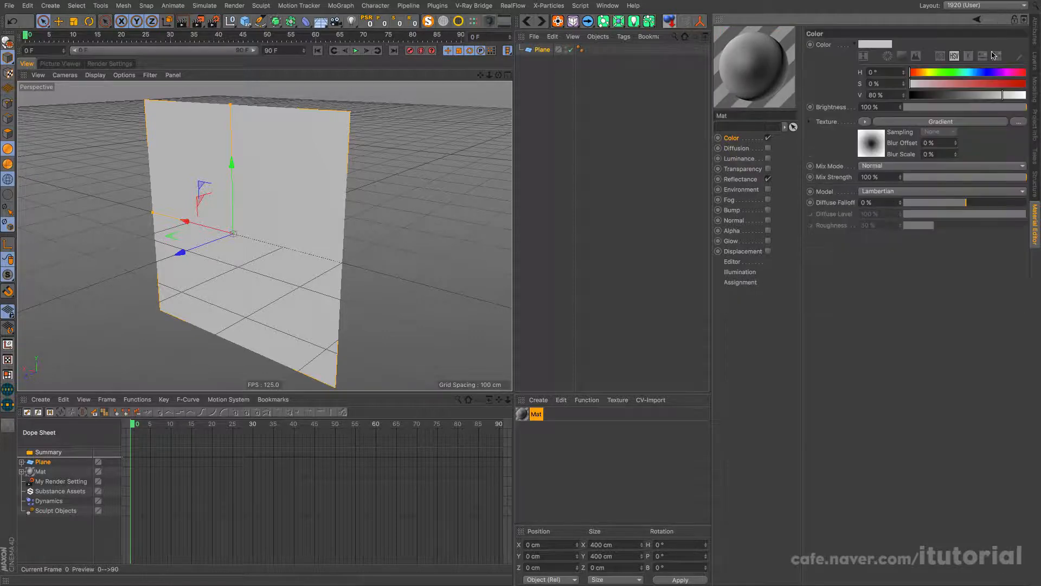
pyautogui.click(866, 121)
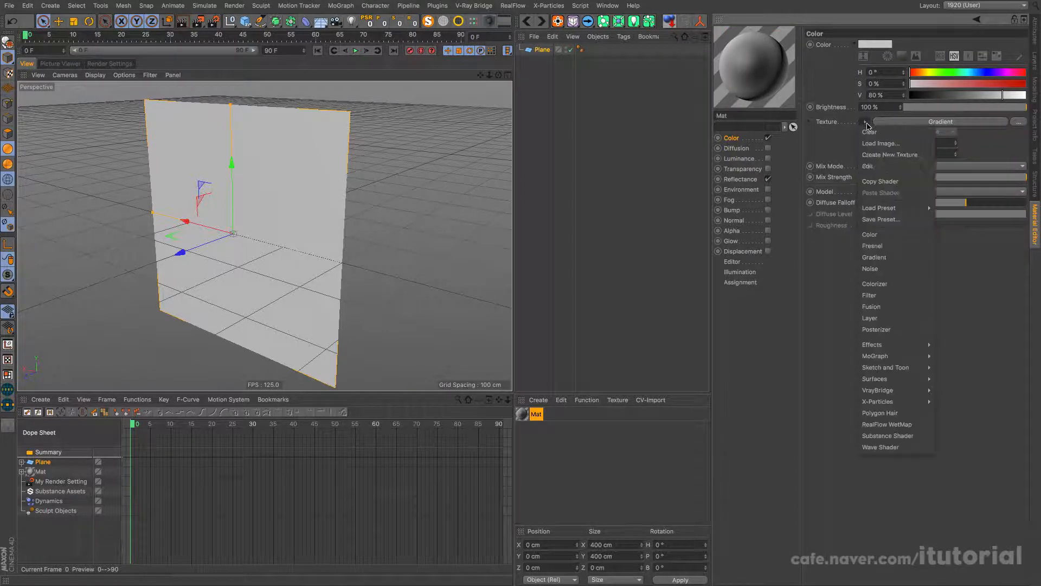
pyautogui.click(890, 329)
pyautogui.click(887, 132)
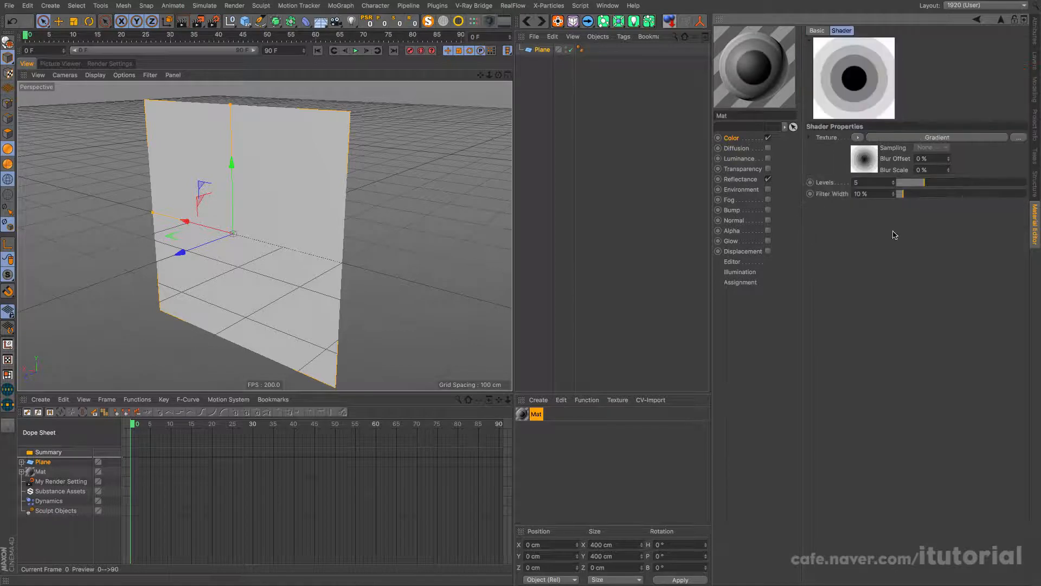
# Set the Posterizer's Levels to 8 and wrap the material's Color texture in a Colorizer shader
pyautogui.moveTo(926, 182); pyautogui.dragTo(945, 183)
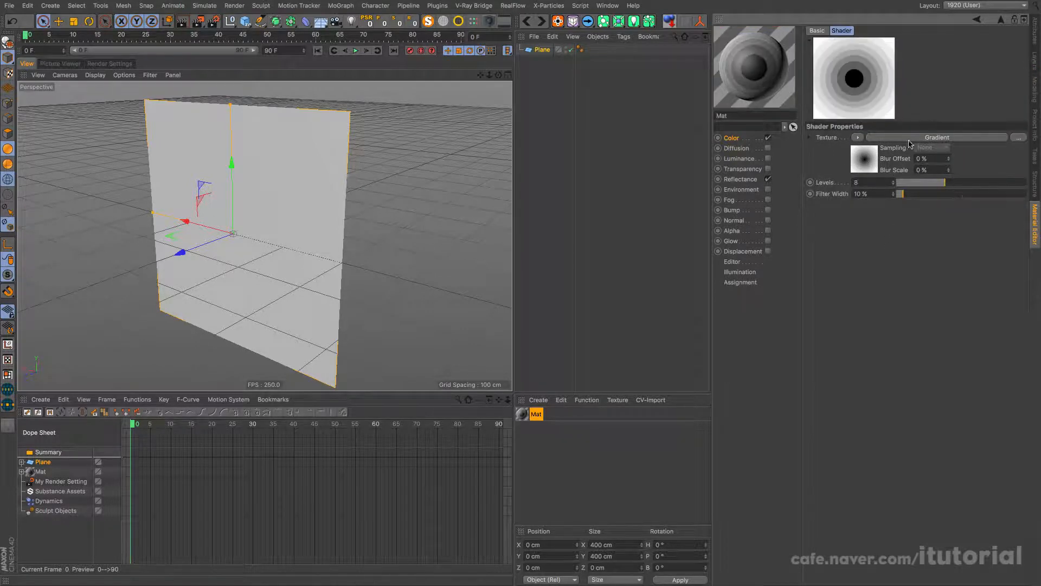
pyautogui.click(1001, 21)
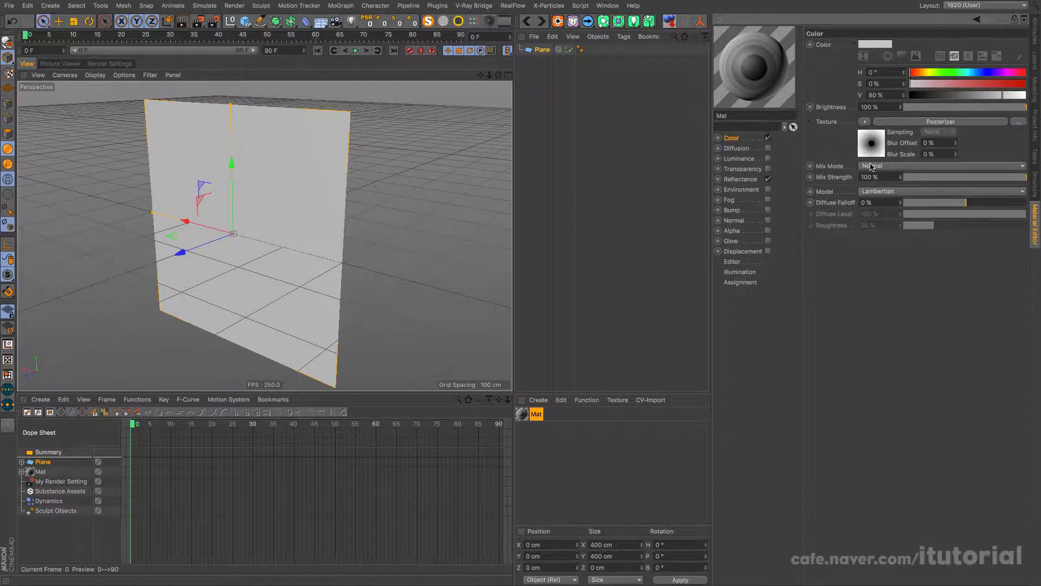
pyautogui.click(867, 121)
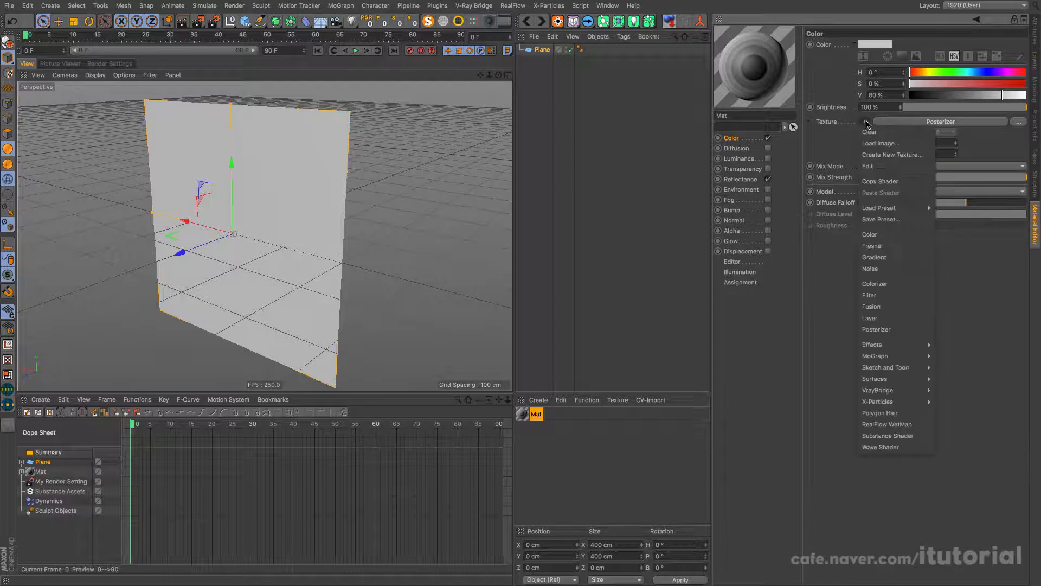
pyautogui.click(889, 284)
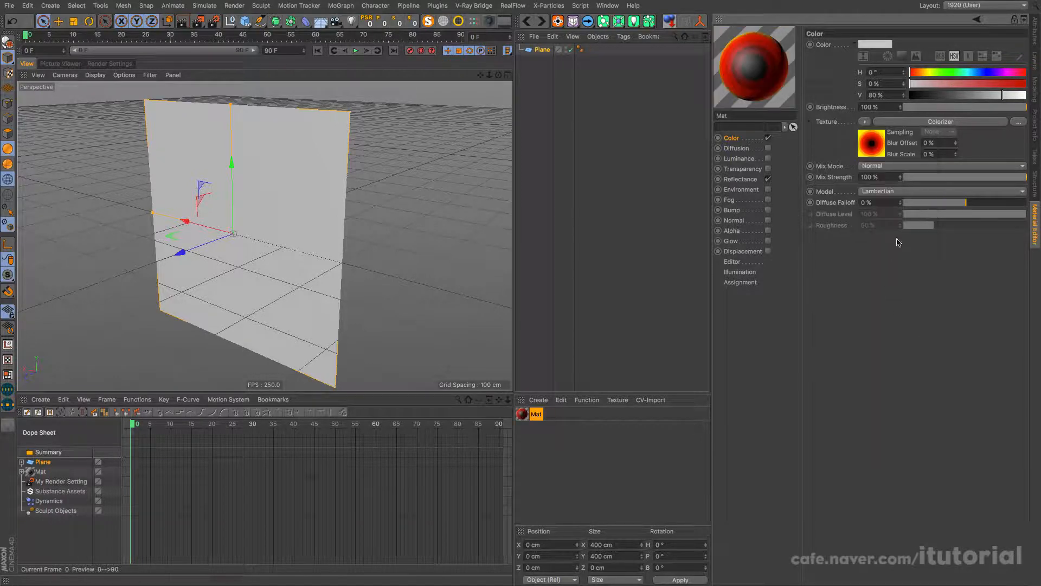
# Remove the red middle knot from the Colorizer gradient and recolor the black start knot to green, R 114, G 229, B 0
pyautogui.click(900, 123)
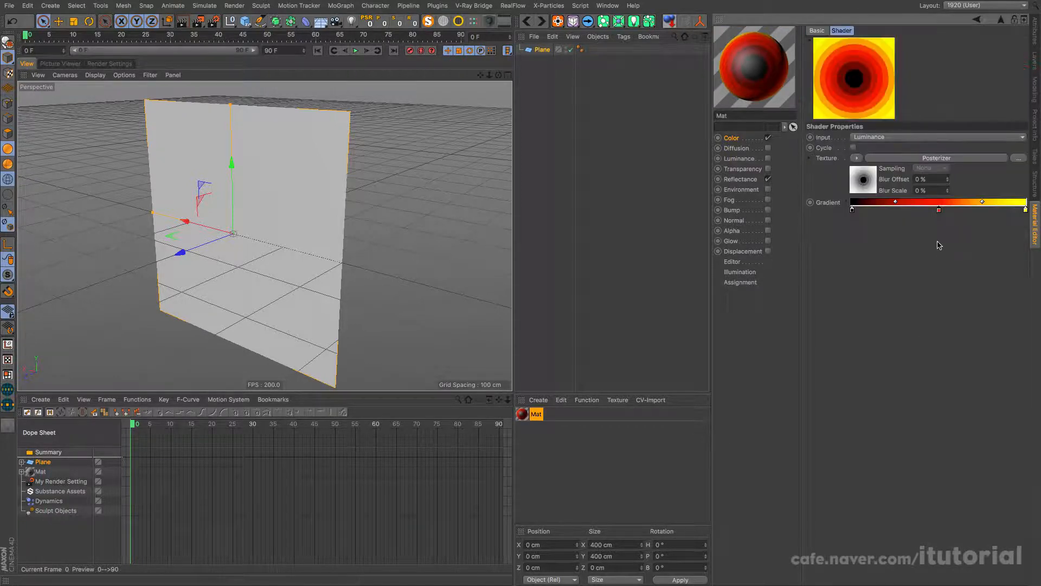
pyautogui.moveTo(939, 211); pyautogui.dragTo(952, 261)
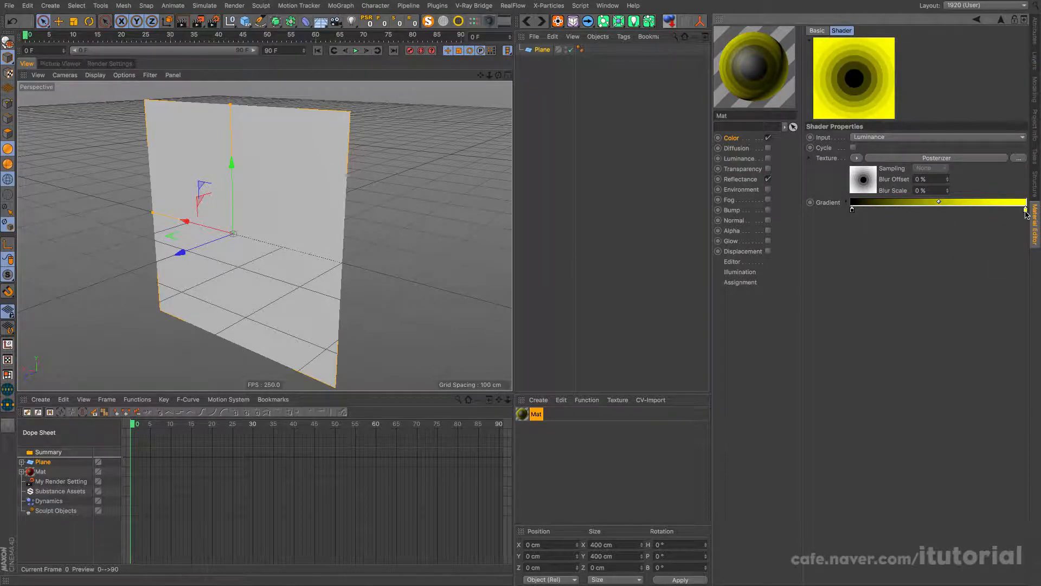
pyautogui.doubleClick(851, 209)
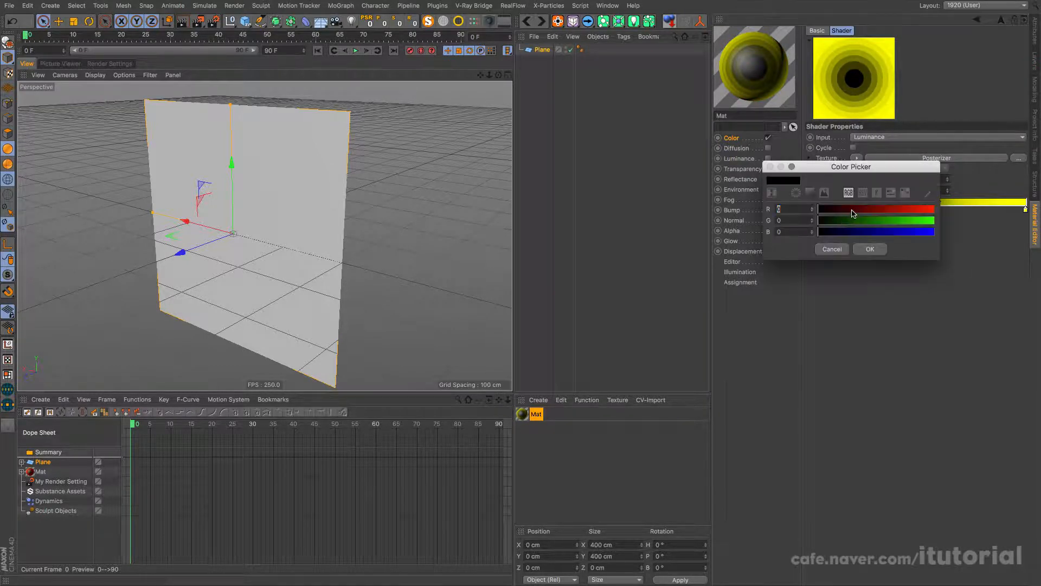
pyautogui.click(869, 208)
pyautogui.moveTo(896, 222); pyautogui.dragTo(923, 221)
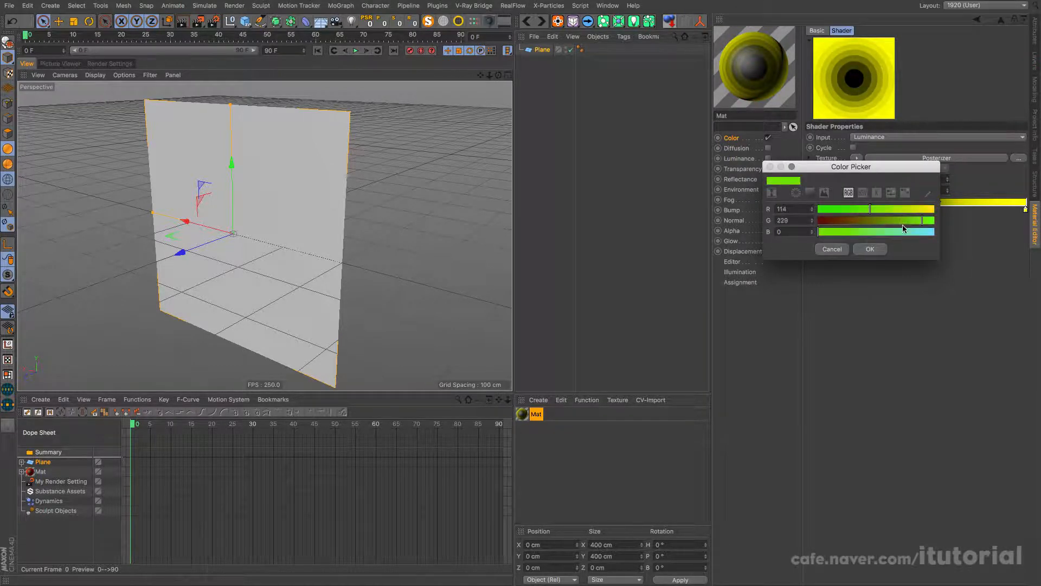
pyautogui.click(870, 248)
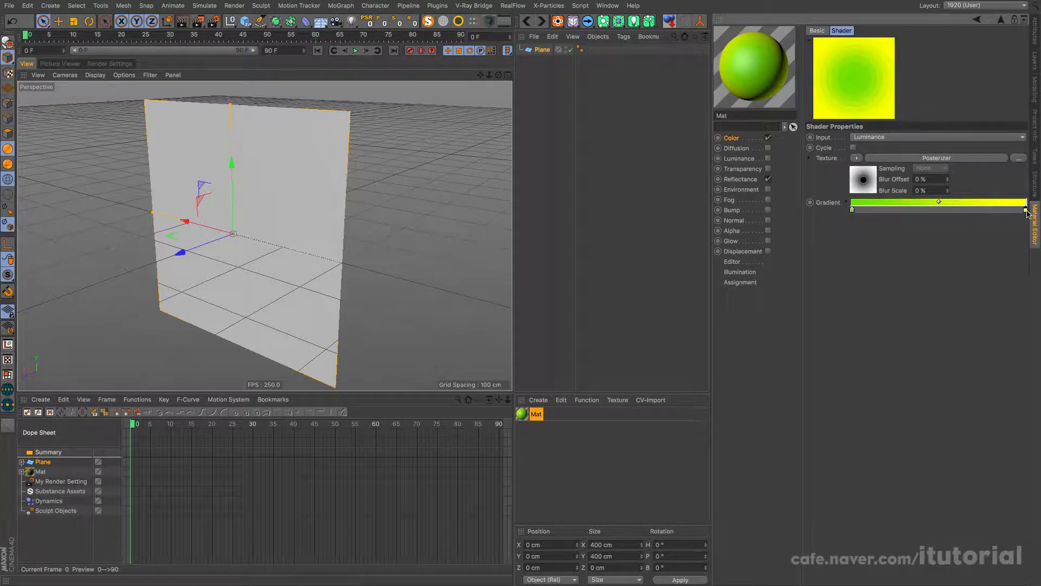
# Recolor the Colorizer gradient's yellow end knot to blue, with R 79, a low green value and a high blue value
pyautogui.doubleClick(1025, 209)
pyautogui.click(954, 210)
pyautogui.click(1025, 233)
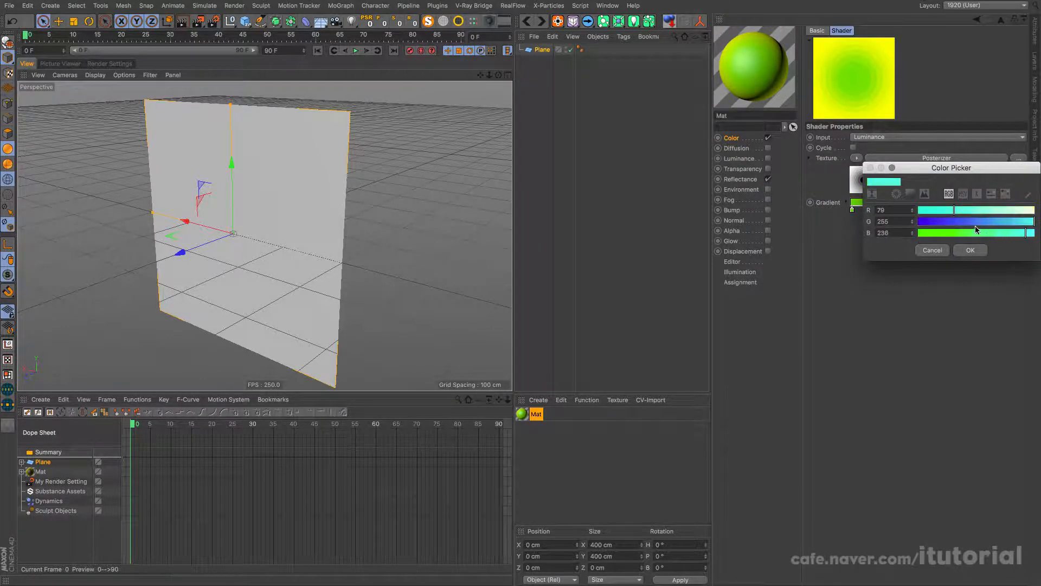
pyautogui.moveTo(975, 222); pyautogui.dragTo(942, 221)
pyautogui.click(970, 250)
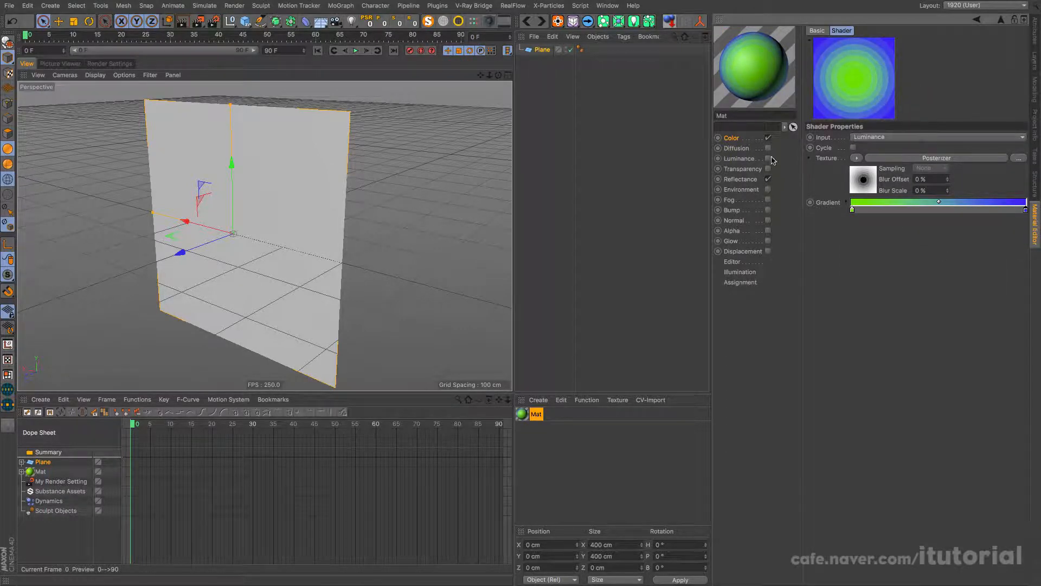
# Copy the Color channel's Colorizer texture and paste it into the Displacement channel's texture
pyautogui.click(738, 139)
pyautogui.rightClick(827, 126)
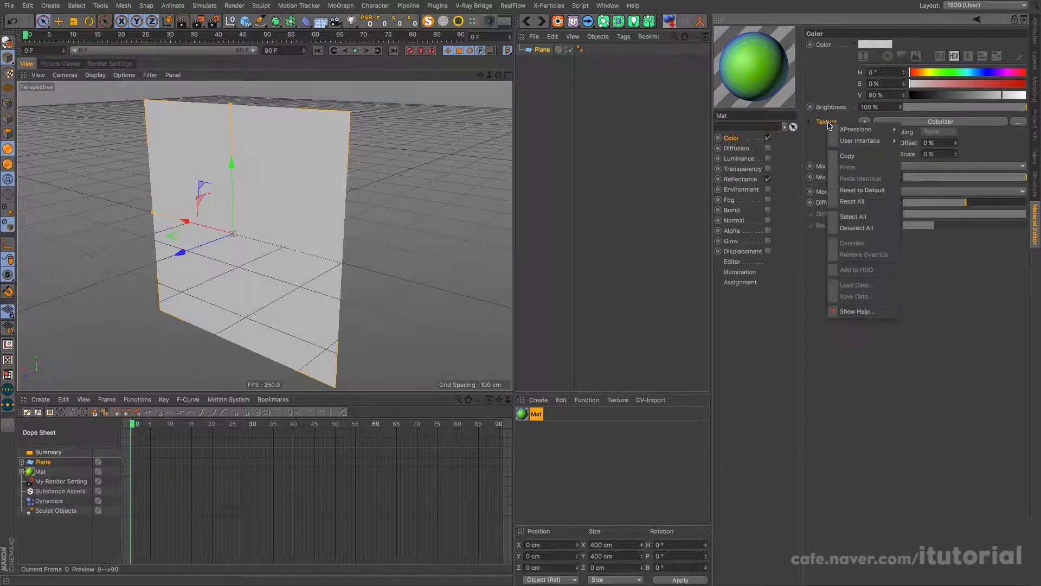
pyautogui.click(738, 253)
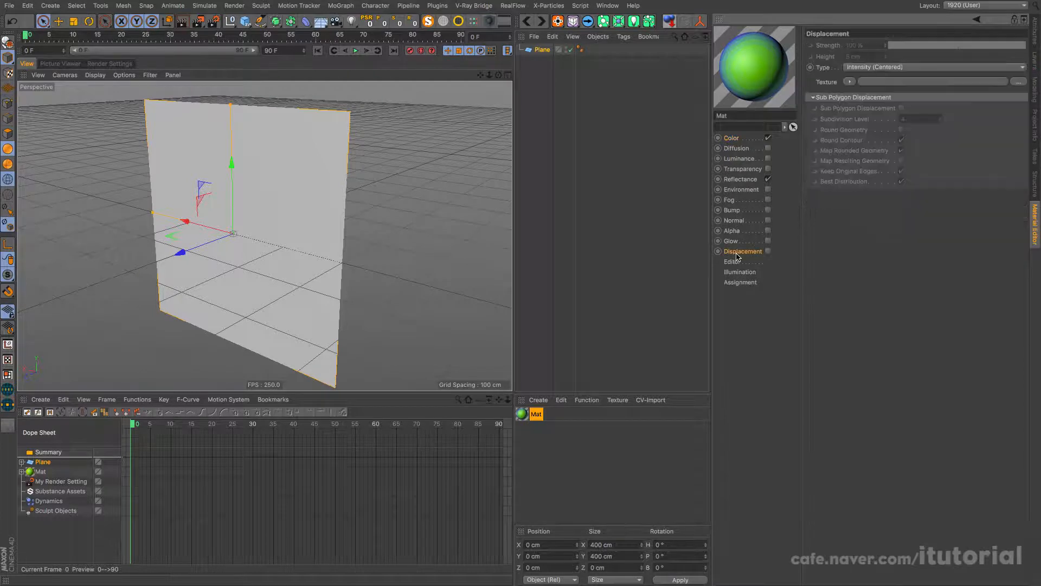
pyautogui.rightClick(828, 83)
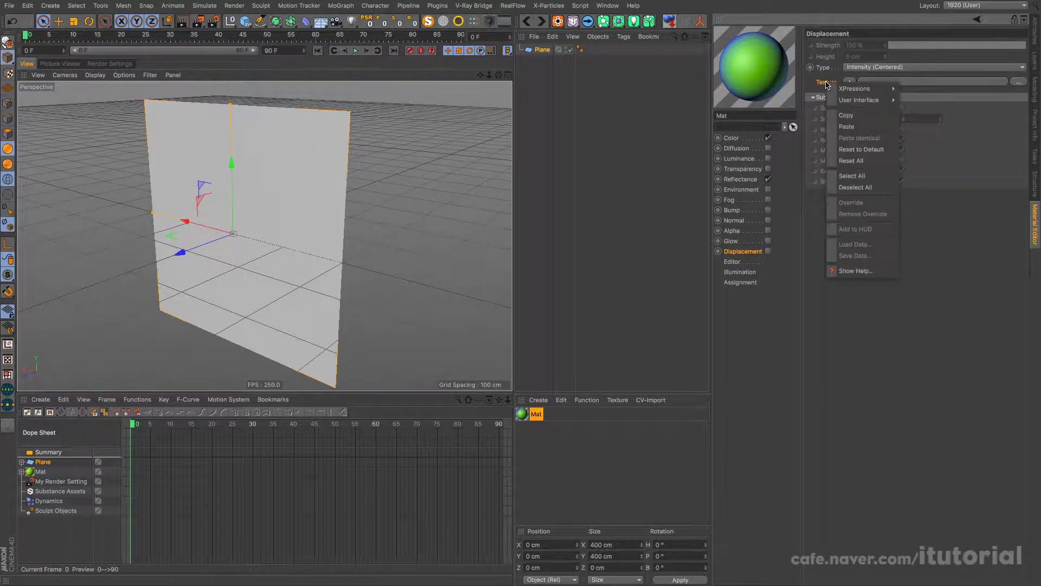
pyautogui.click(847, 126)
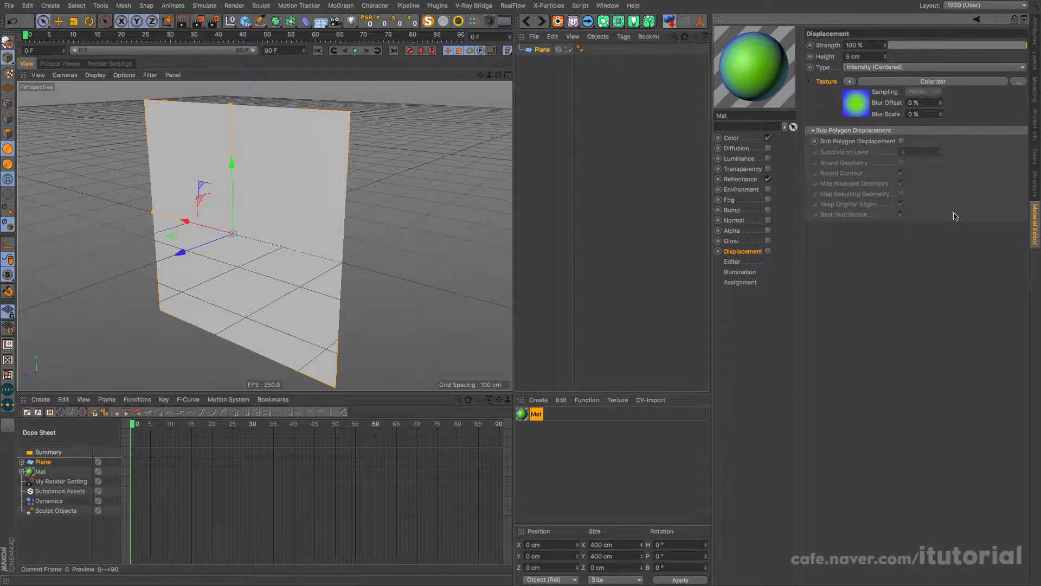
# Apply the material to the Plane and enable Sub Polygon Displacement
pyautogui.moveTo(759, 72); pyautogui.dragTo(545, 50)
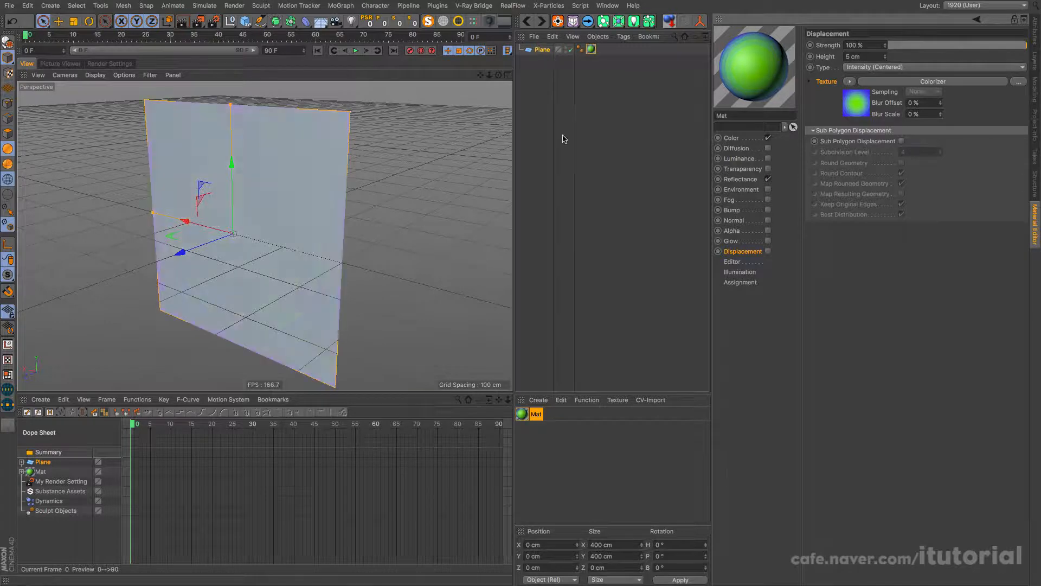
pyautogui.click(901, 141)
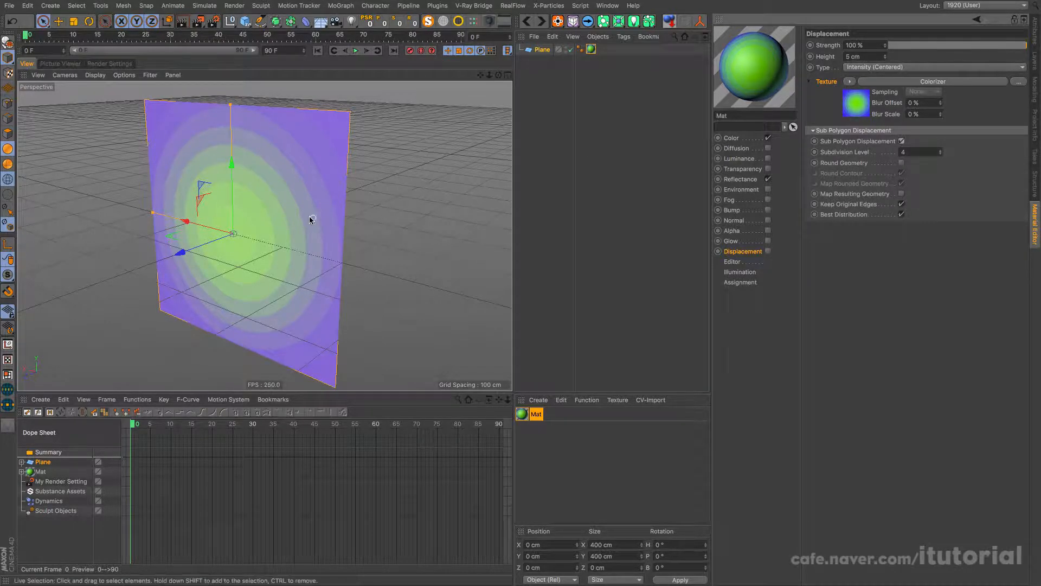
# Turn on the Interactive Render Region and extend its frame upward over the plane
pyautogui.moveTo(304, 236)
pyautogui.keyDown('alt'); pyautogui.mouseDown()
pyautogui.moveTo(287, 255)
pyautogui.moveTo(292, 234)
pyautogui.mouseUp(); pyautogui.keyUp('alt')
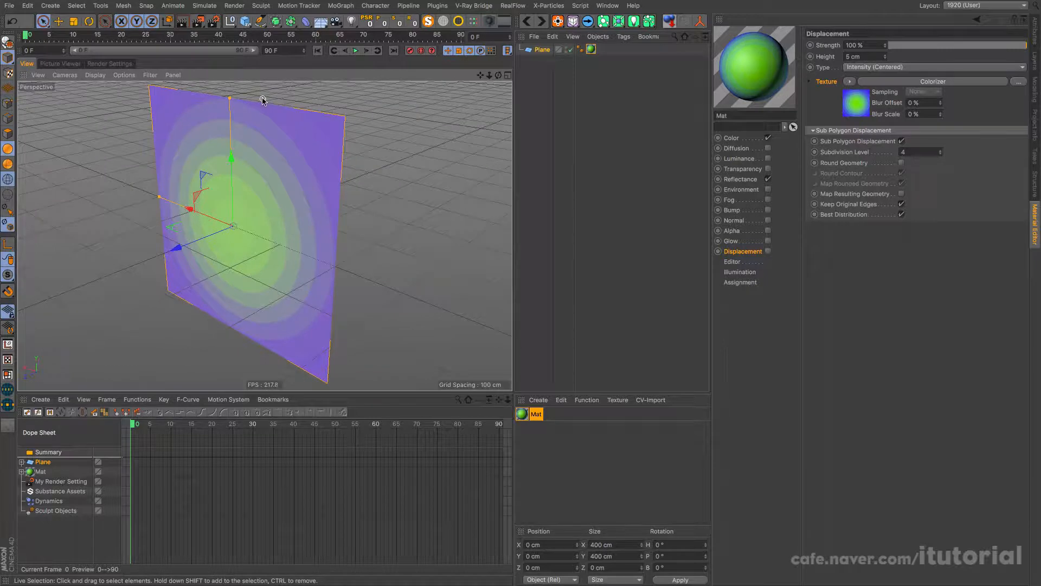
pyautogui.click(198, 21)
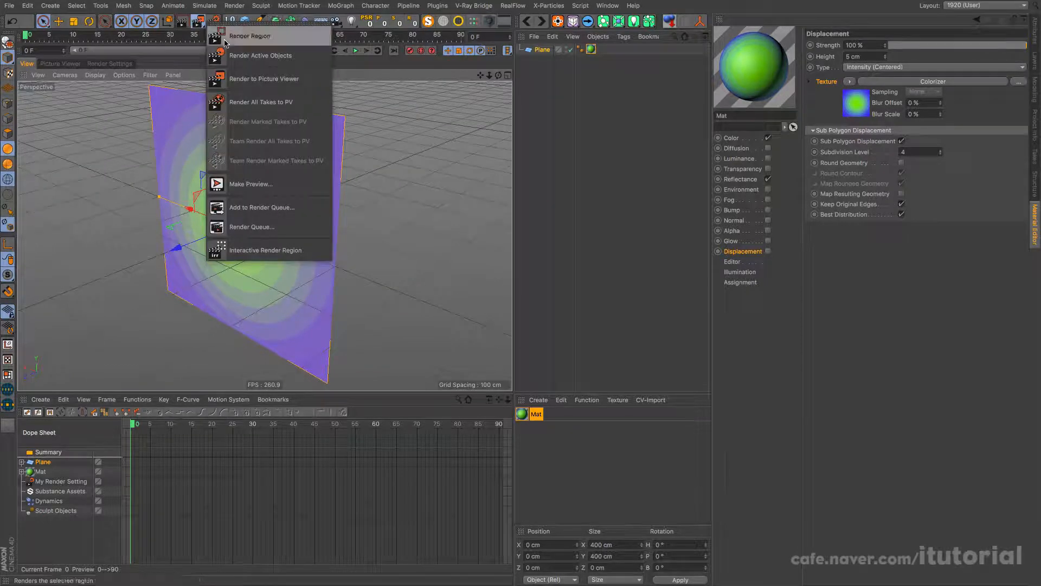
pyautogui.click(260, 251)
pyautogui.moveTo(266, 159); pyautogui.dragTo(266, 141)
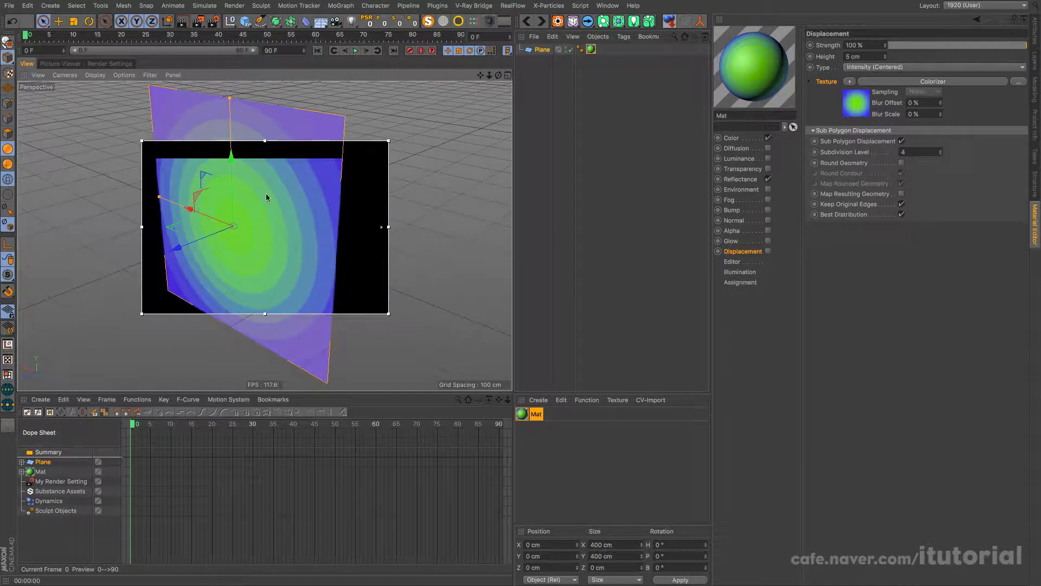
pyautogui.moveTo(265, 314); pyautogui.dragTo(265, 315)
# Set the displacement Height to 100 cm and enable the material's Displacement channel
pyautogui.keyDown('alt'); pyautogui.moveTo(278, 270); pyautogui.dragTo(297, 216); pyautogui.keyUp('alt')
pyautogui.doubleClick(875, 54)
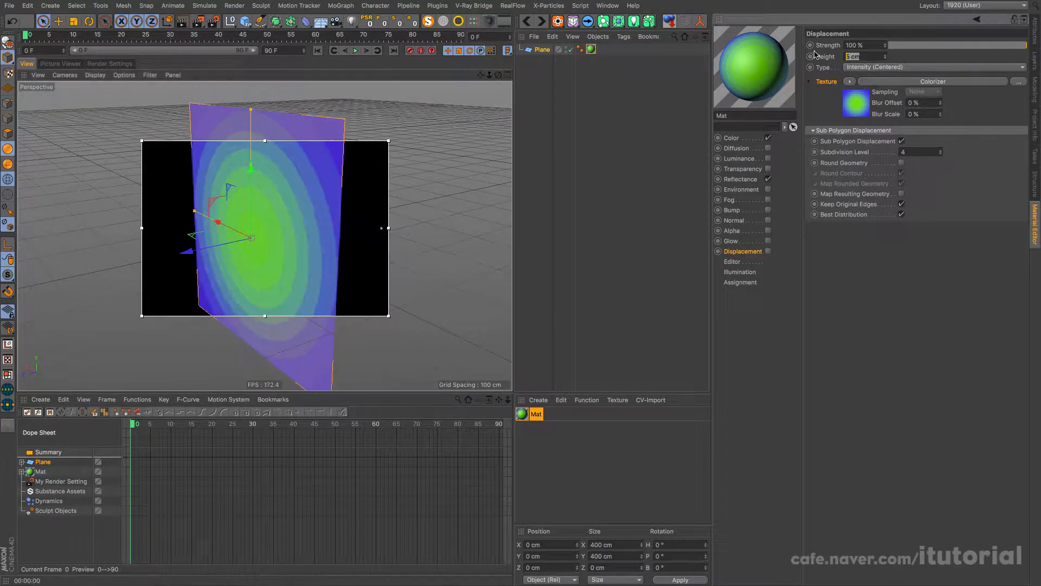
pyautogui.write('100')
pyautogui.click(768, 251)
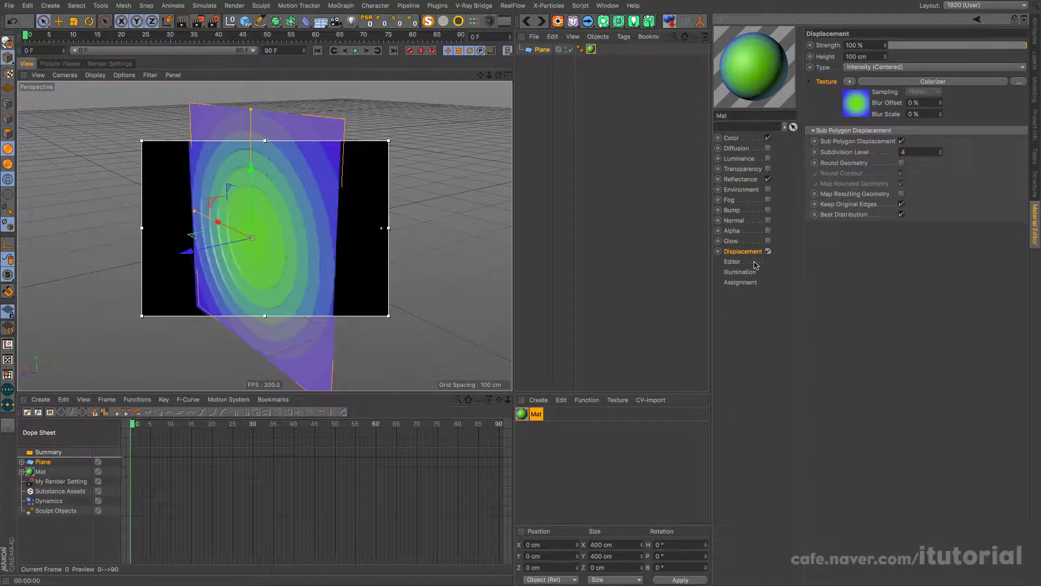
pyautogui.keyDown('alt'); pyautogui.moveTo(288, 237); pyautogui.dragTo(318, 243); pyautogui.keyUp('alt')
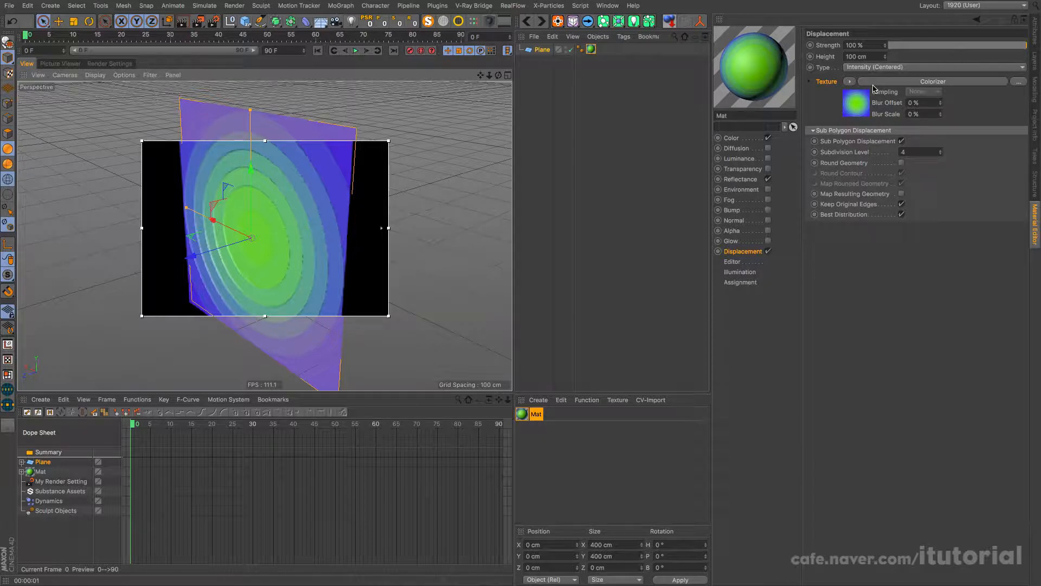
# Clear the Displacement texture and replace it with a copy of the Posterizer shader nested in the Color channel's Colorizer
pyautogui.click(850, 82)
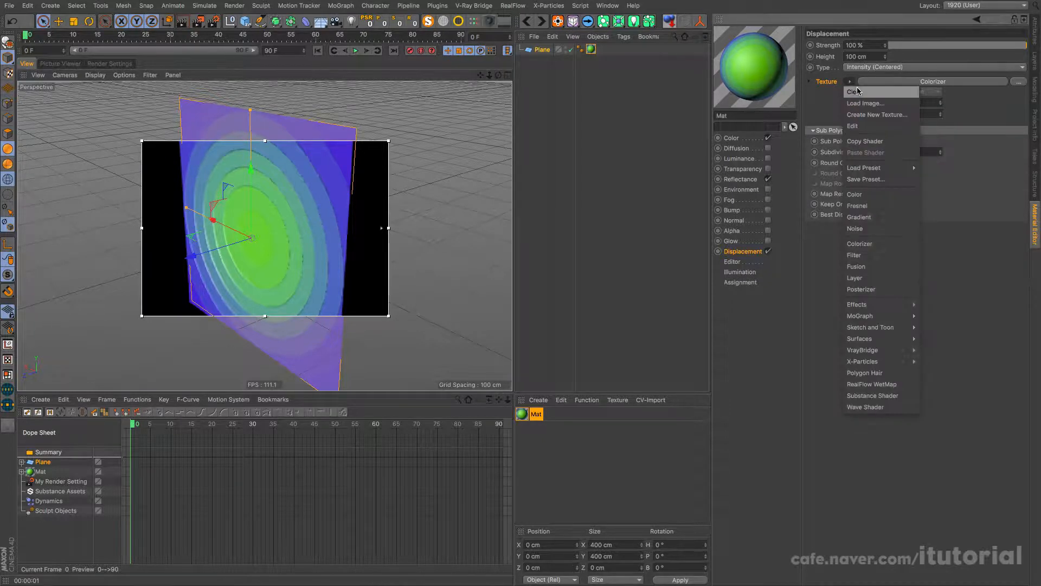
pyautogui.click(861, 90)
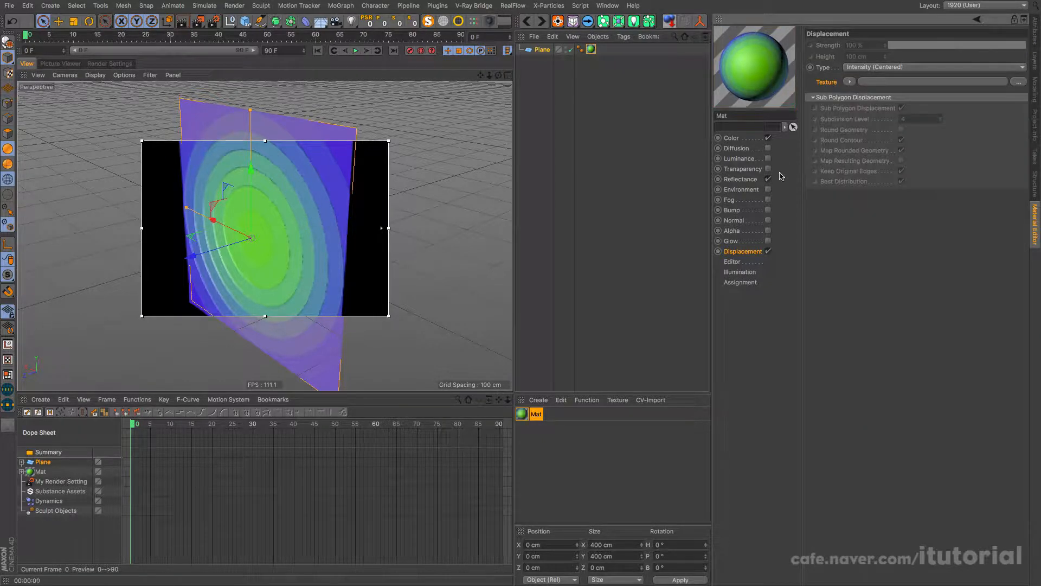
pyautogui.click(738, 139)
pyautogui.click(875, 147)
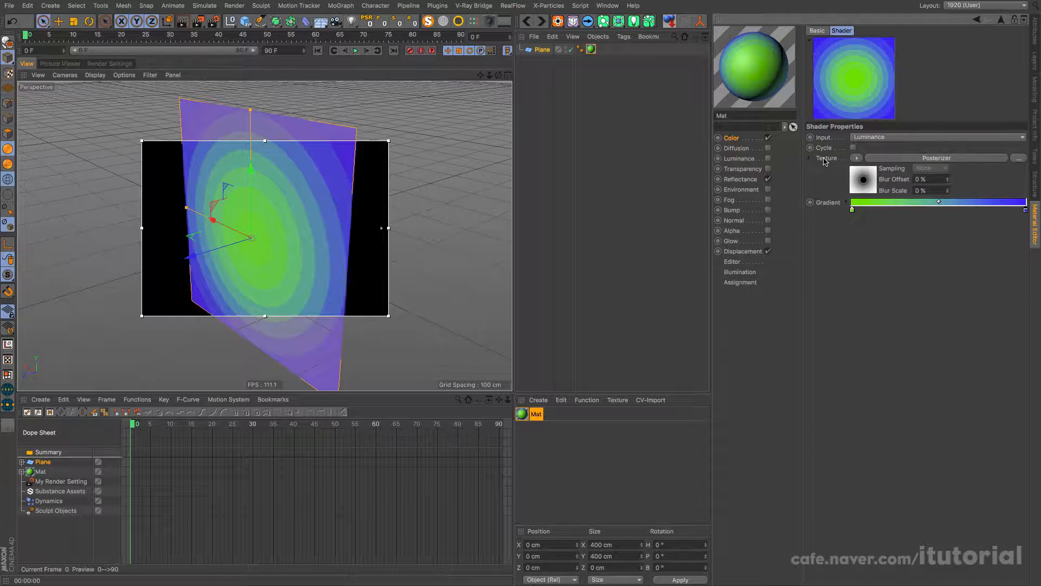
pyautogui.rightClick(825, 161)
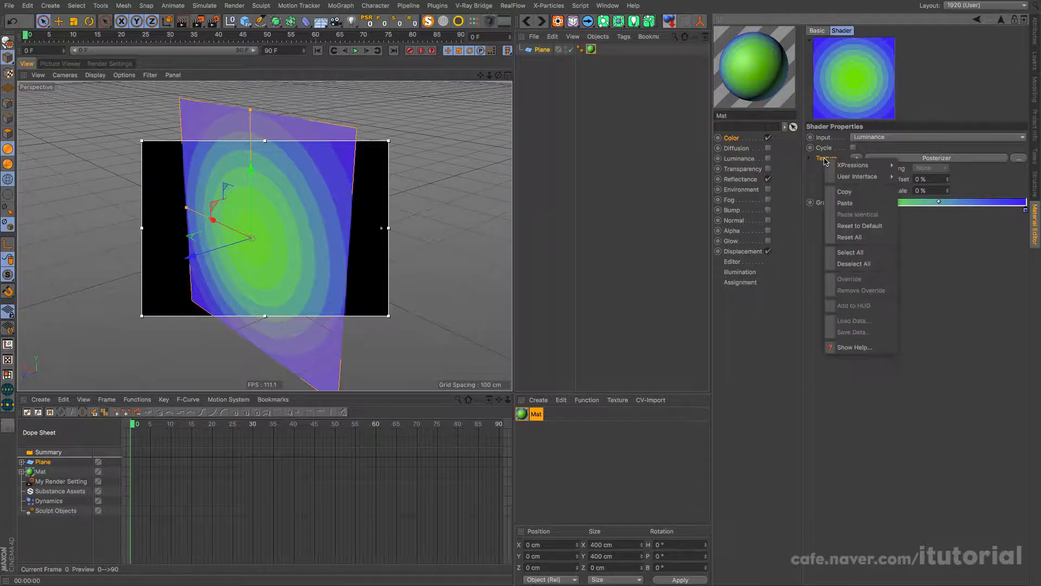
pyautogui.click(854, 194)
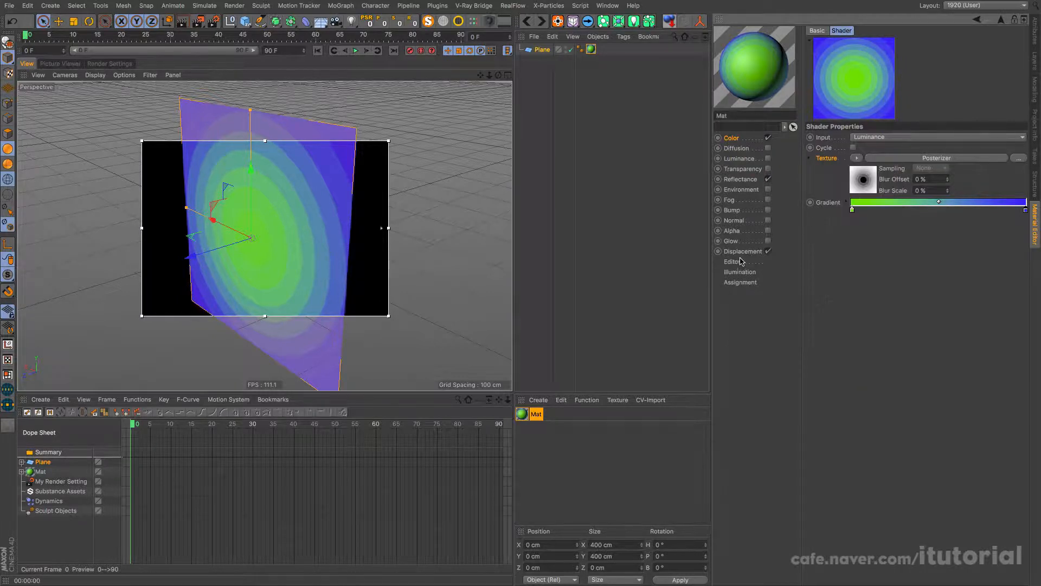
pyautogui.click(742, 253)
pyautogui.rightClick(839, 89)
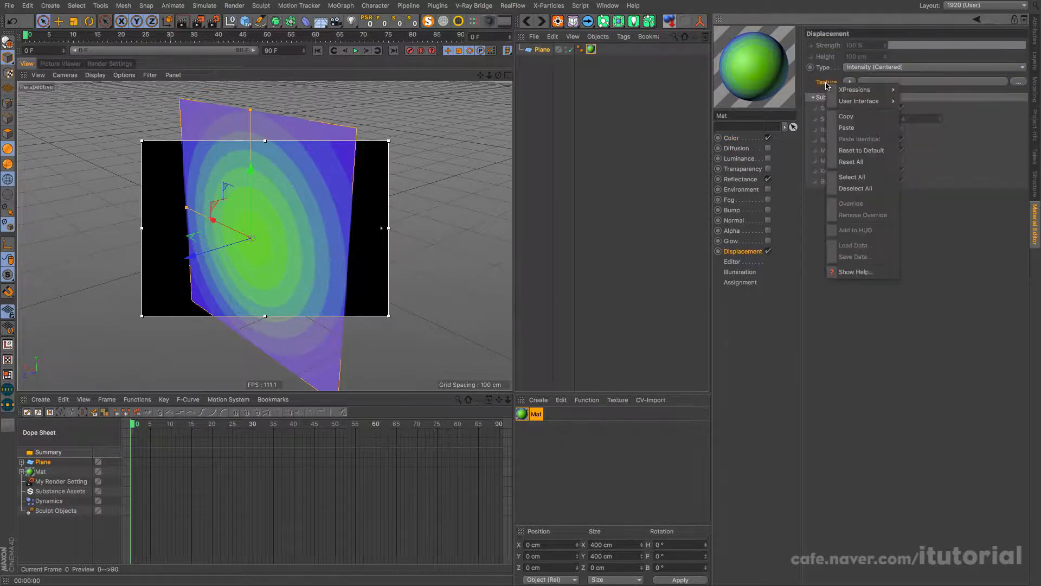
pyautogui.click(849, 128)
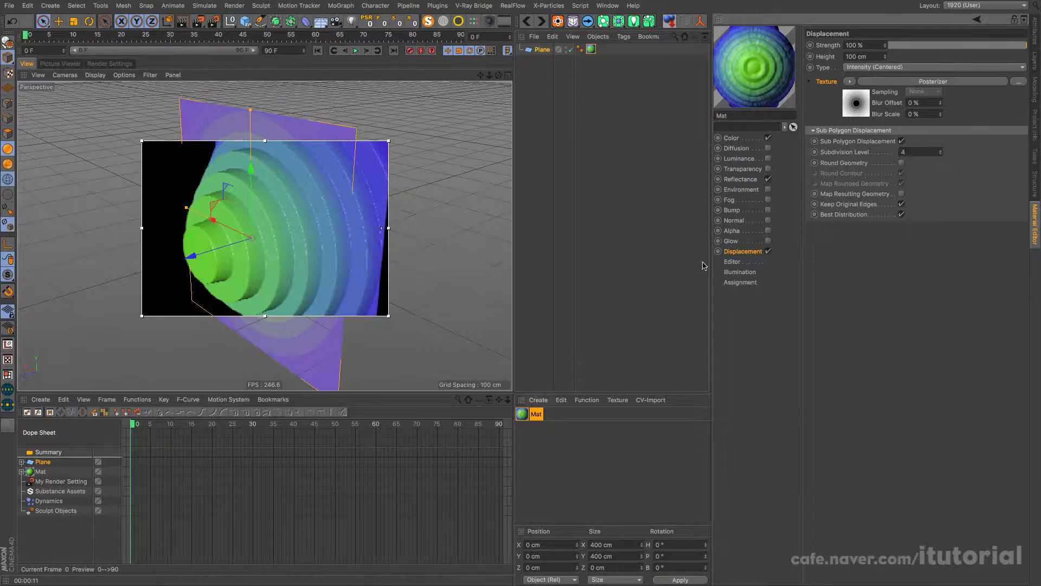
# Open the Posterizer inside the Color channel's Colorizer and show its preview in a separate, enlarged window
pyautogui.click(733, 138)
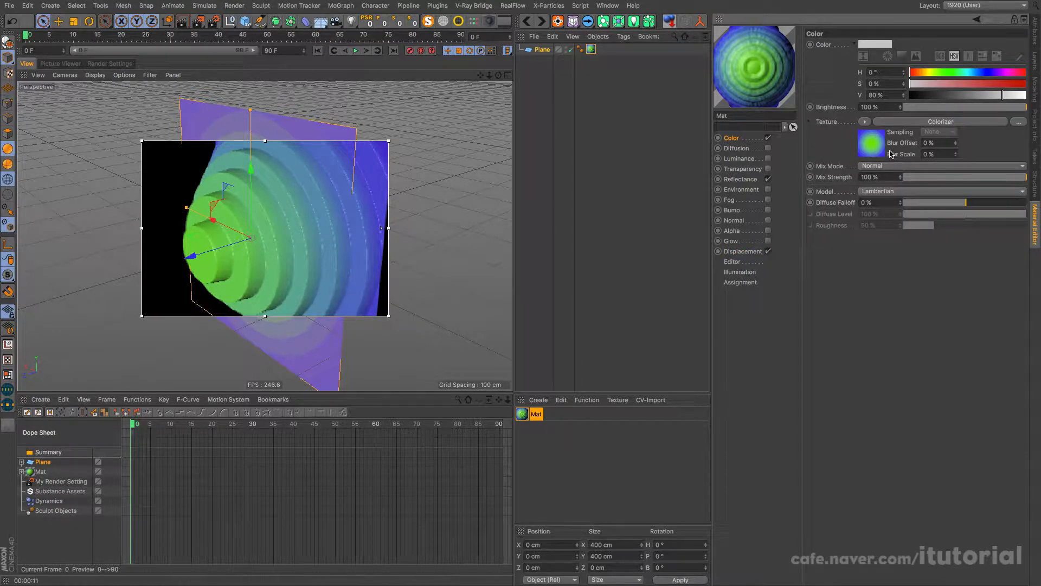
pyautogui.click(876, 145)
pyautogui.click(865, 177)
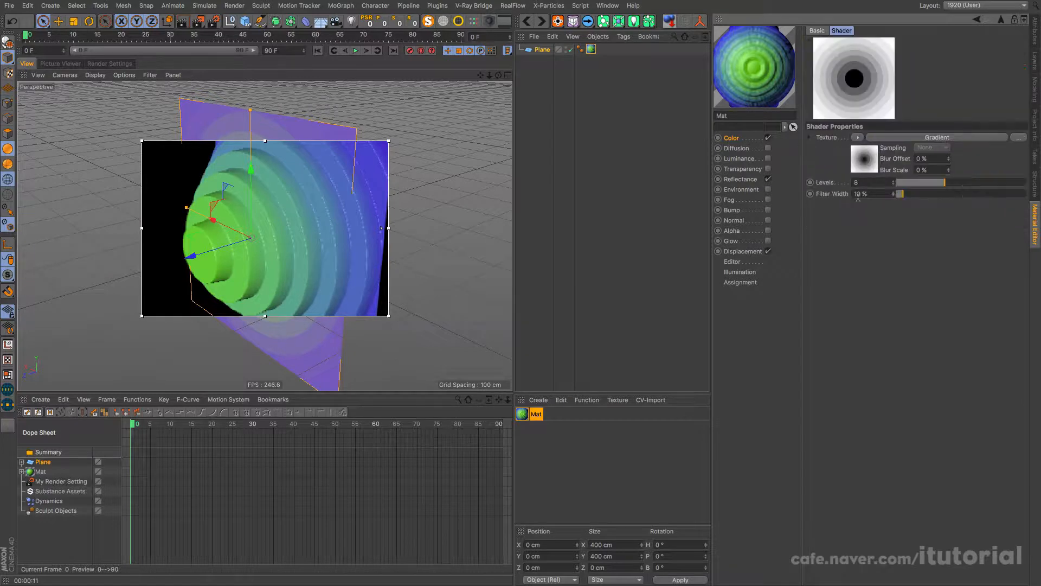
pyautogui.rightClick(857, 80)
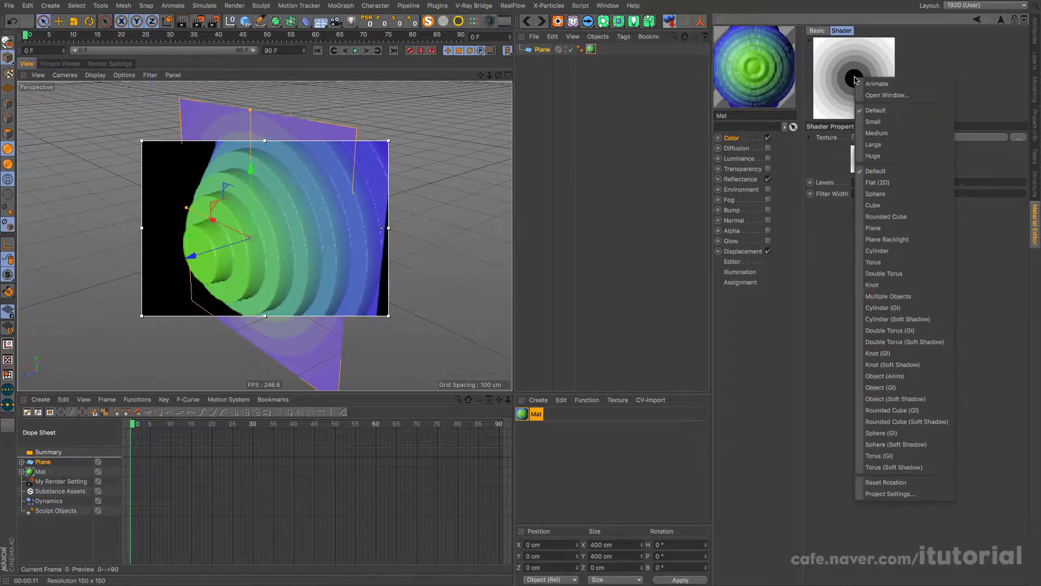
pyautogui.click(871, 95)
pyautogui.moveTo(880, 41); pyautogui.dragTo(453, 86)
pyautogui.moveTo(484, 182); pyautogui.dragTo(720, 425)
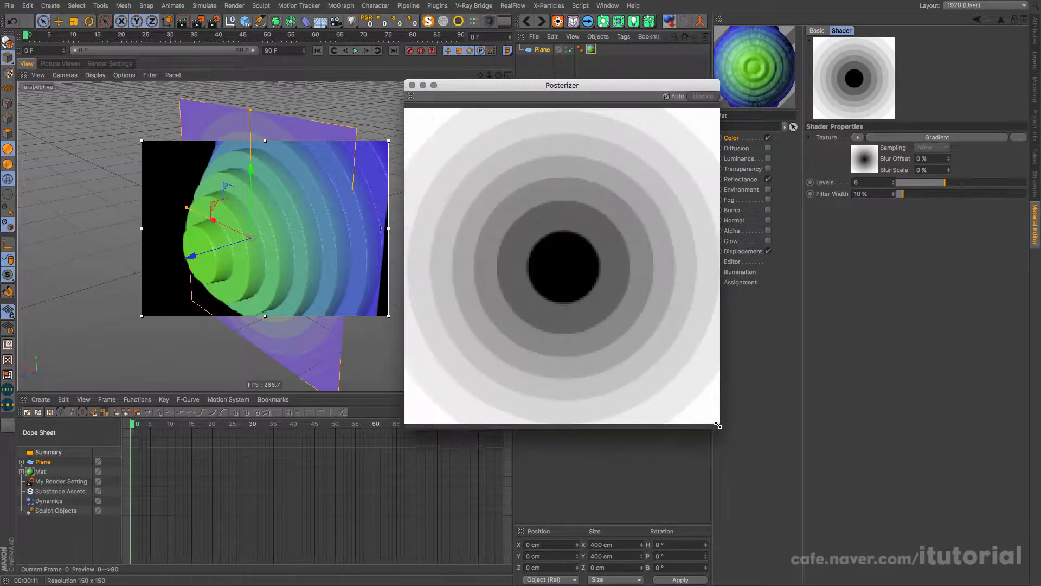
pyautogui.moveTo(628, 93); pyautogui.dragTo(604, 61)
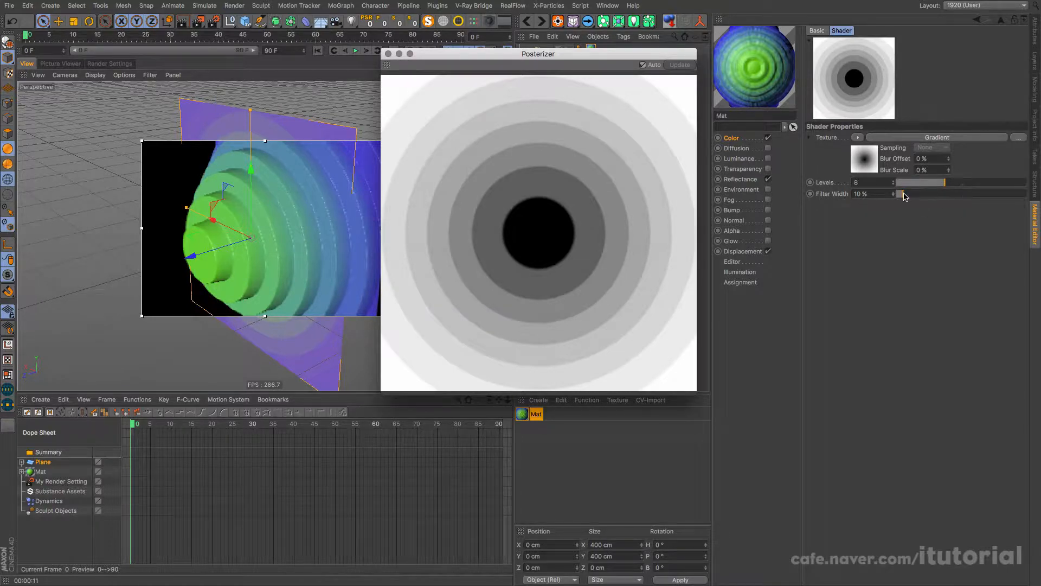
# Test a Filter Width of 0 % on the Color channel's Posterizer and set it to 24 %
pyautogui.moveTo(904, 197); pyautogui.dragTo(894, 195)
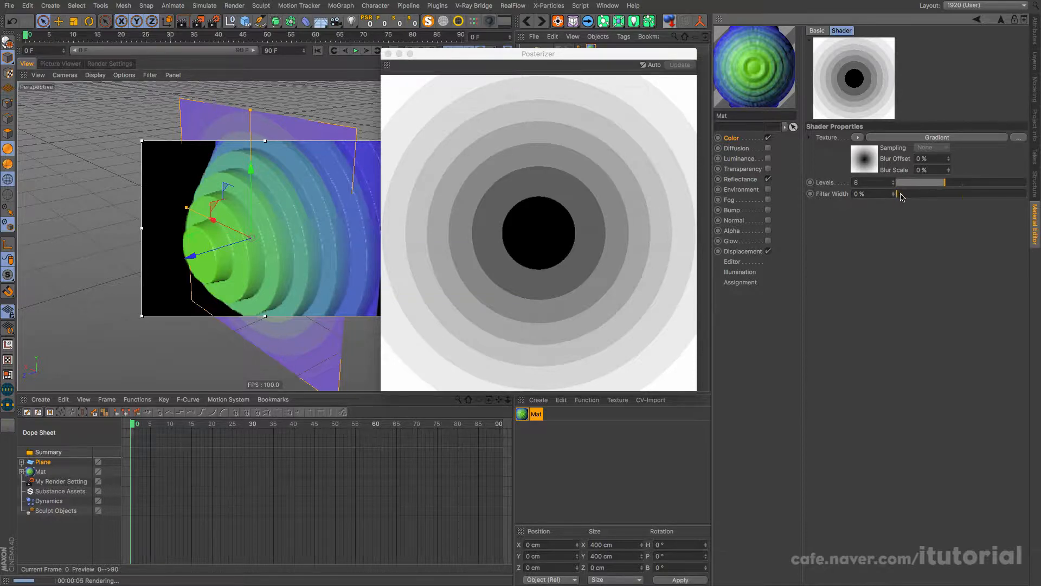
pyautogui.moveTo(896, 194); pyautogui.dragTo(912, 195)
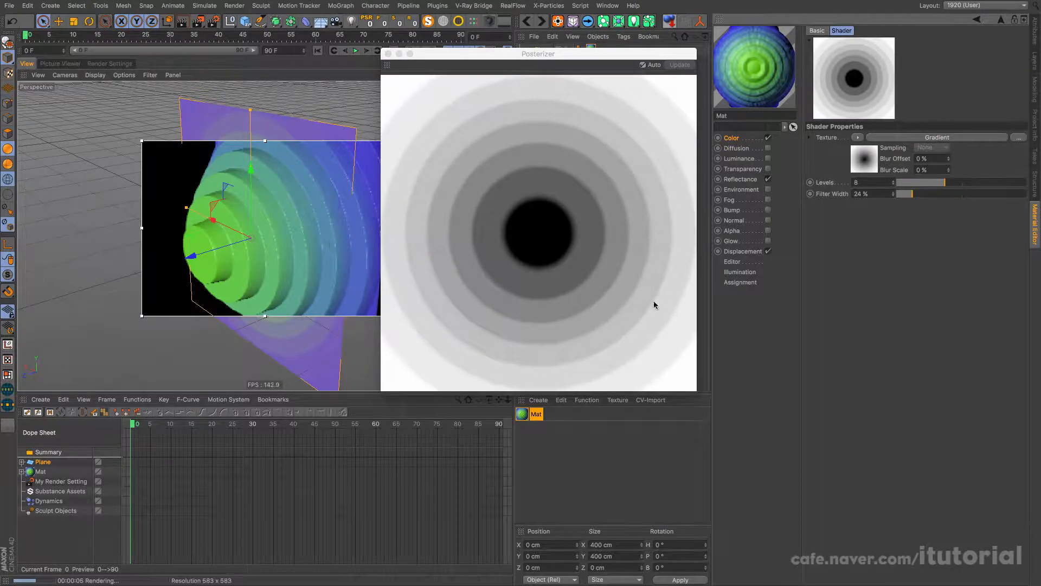
# Open the Posterizer in the Displacement channel and show its preview in a separate window, replacing the Color Posterizer's preview window
pyautogui.click(738, 252)
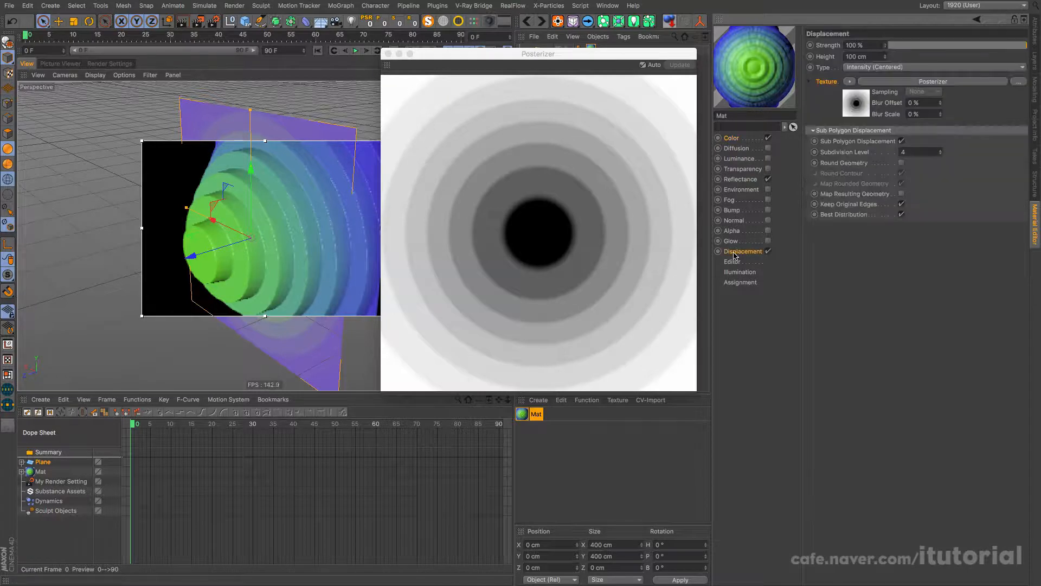
pyautogui.click(864, 105)
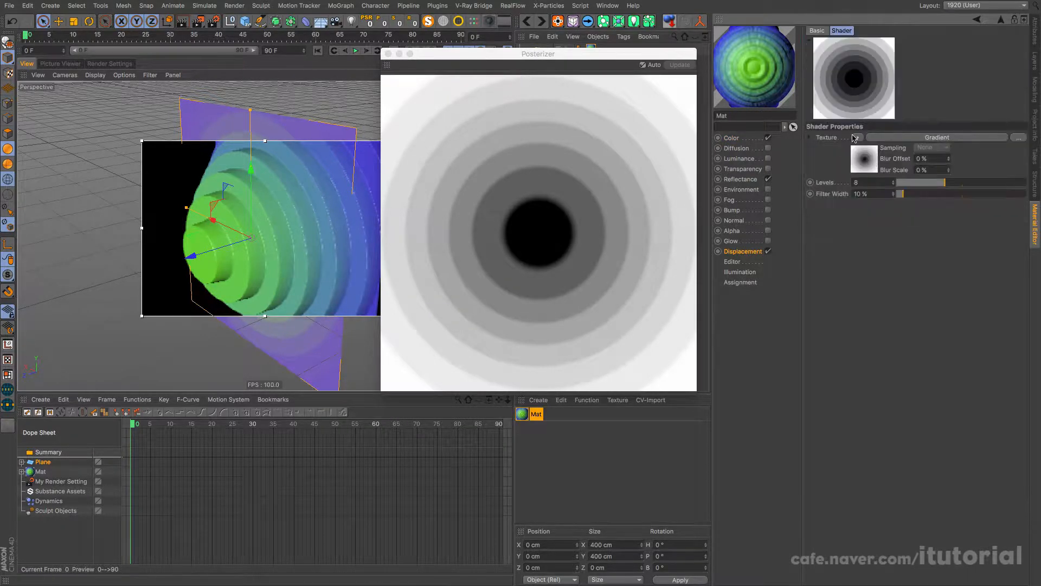
pyautogui.click(862, 163)
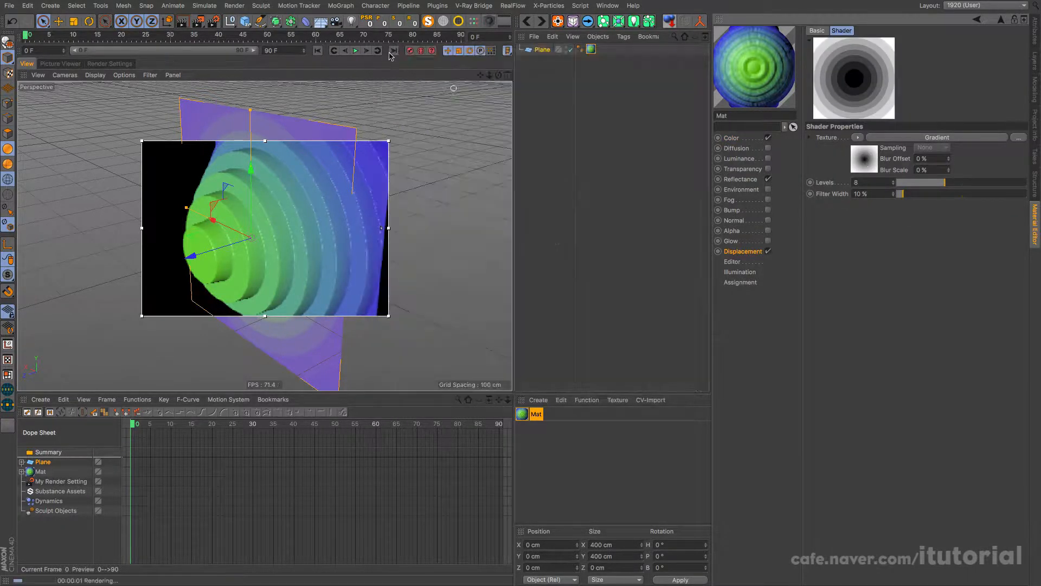
pyautogui.click(866, 160)
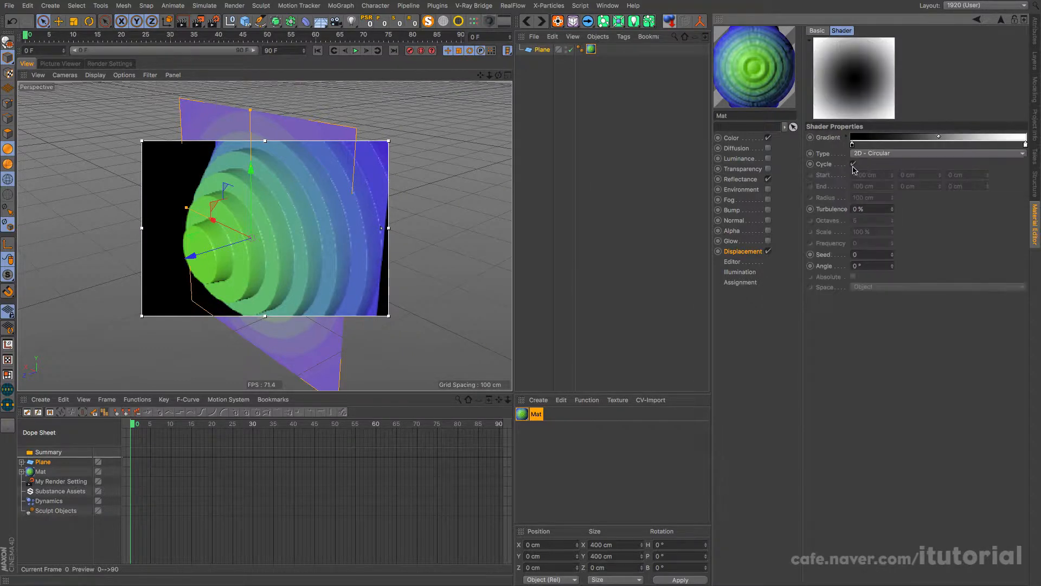
pyautogui.click(1001, 20)
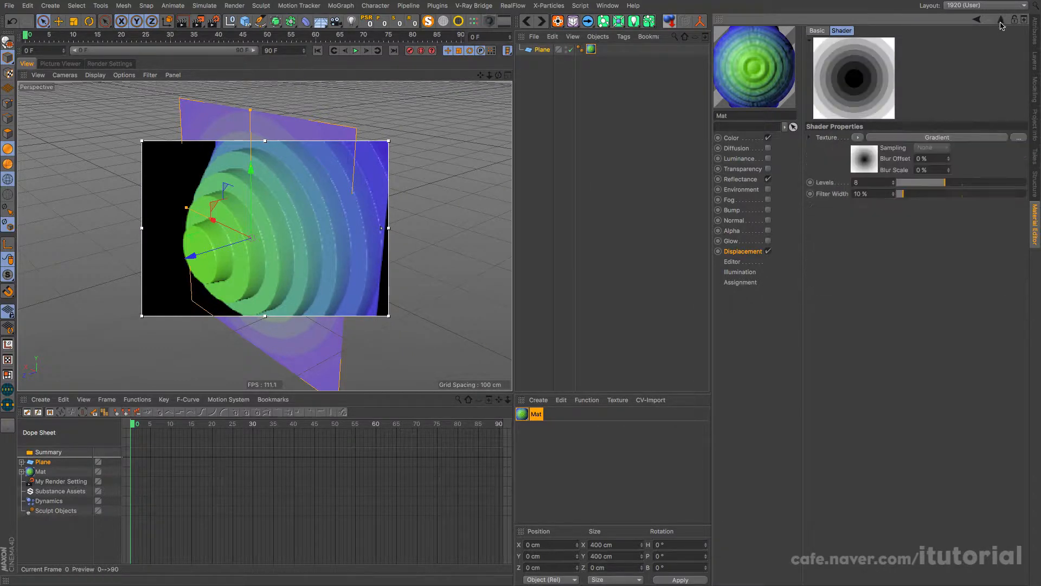
pyautogui.rightClick(894, 101)
pyautogui.click(896, 99)
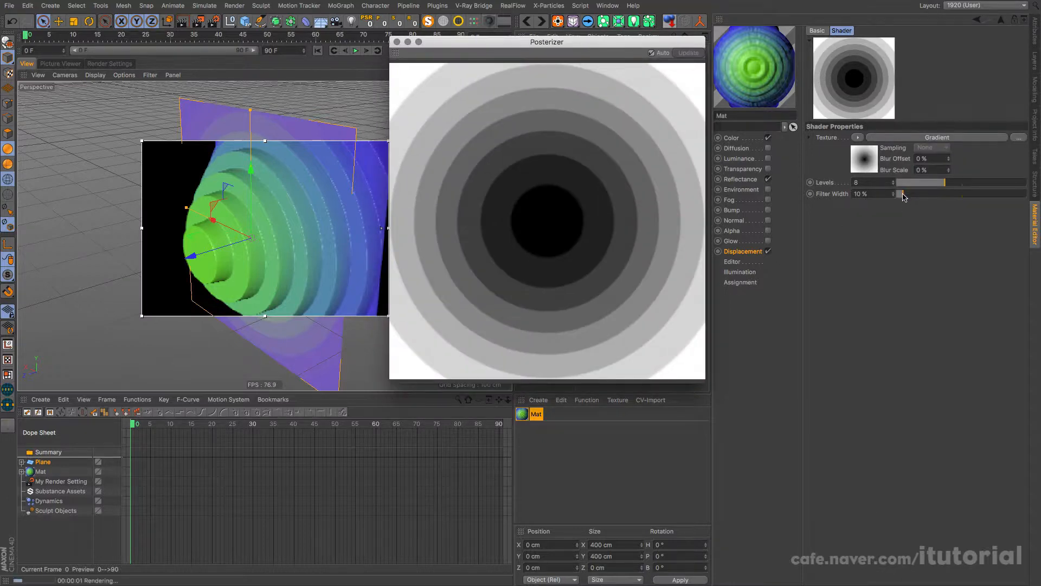
# Test a Filter Width of 29 % on the Displacement Posterizer, set it to 0 %, and close the preview window
pyautogui.moveTo(903, 195); pyautogui.dragTo(915, 194)
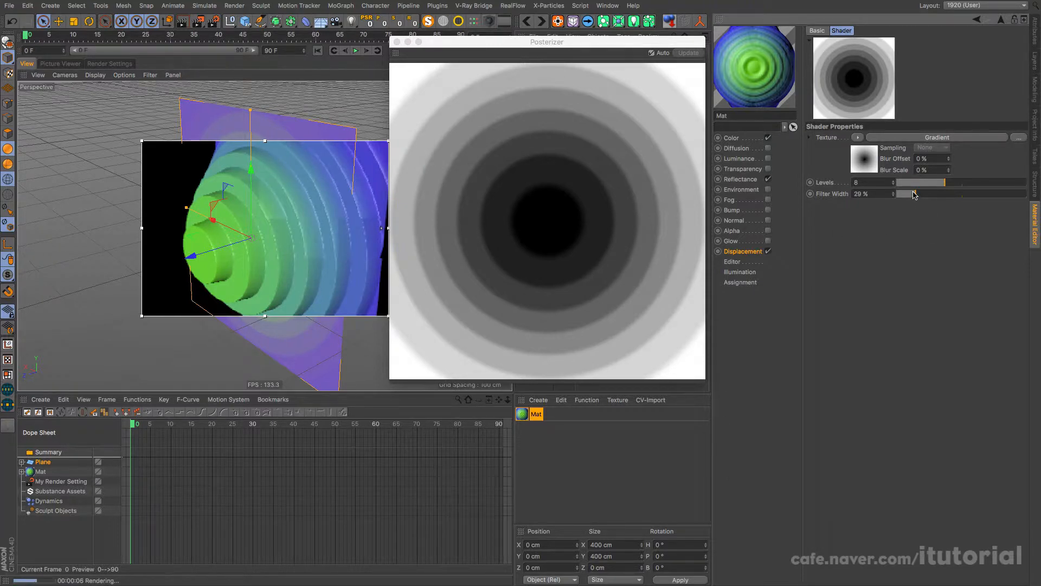
pyautogui.moveTo(915, 194); pyautogui.dragTo(897, 193)
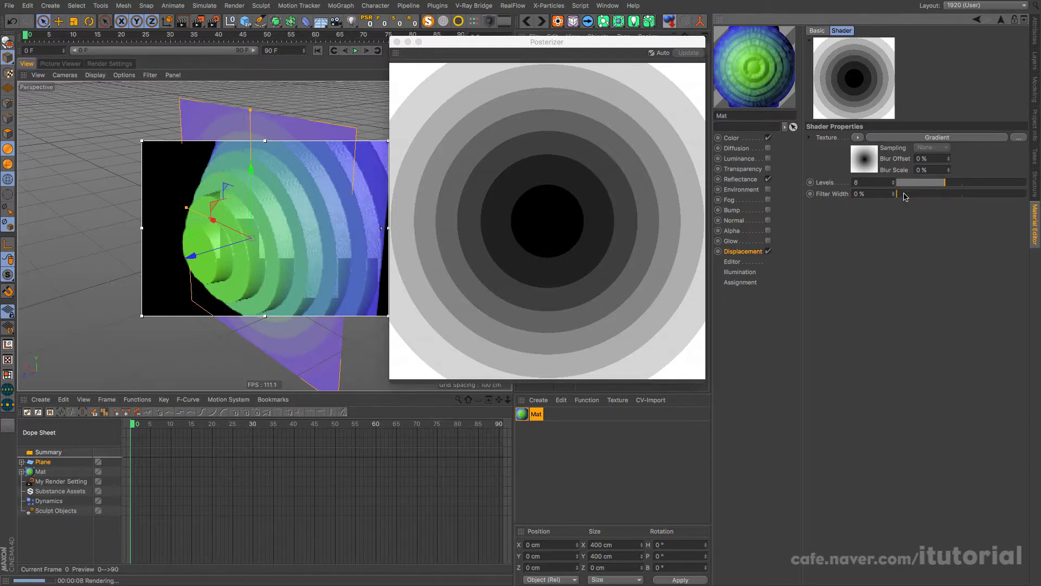
pyautogui.moveTo(407, 45); pyautogui.dragTo(423, 59)
pyautogui.click(423, 56)
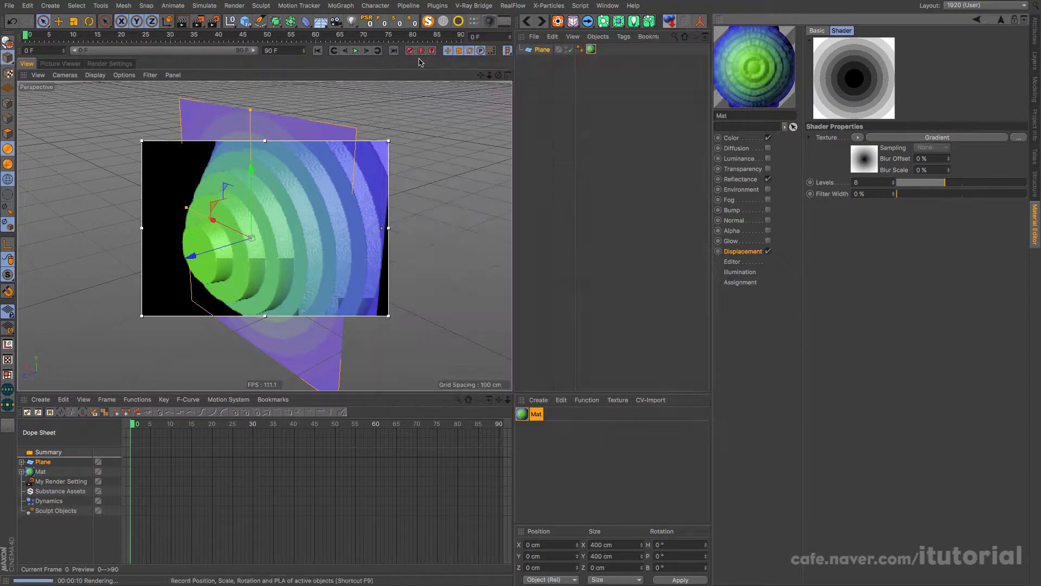